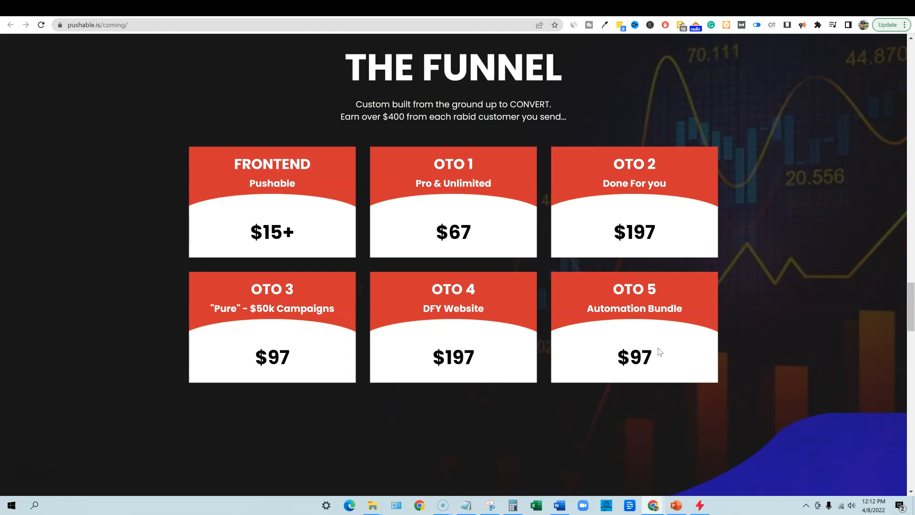
# Review the funnel pricing section of the Pushable page, and switch to the PushPRO Lists page
pyautogui.scroll(-1, 602, 353)
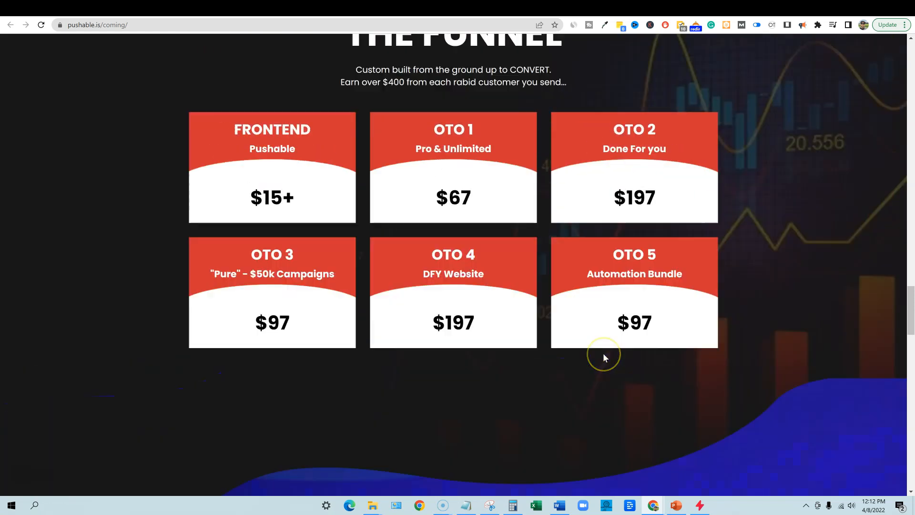
pyautogui.scroll(2, 605, 357)
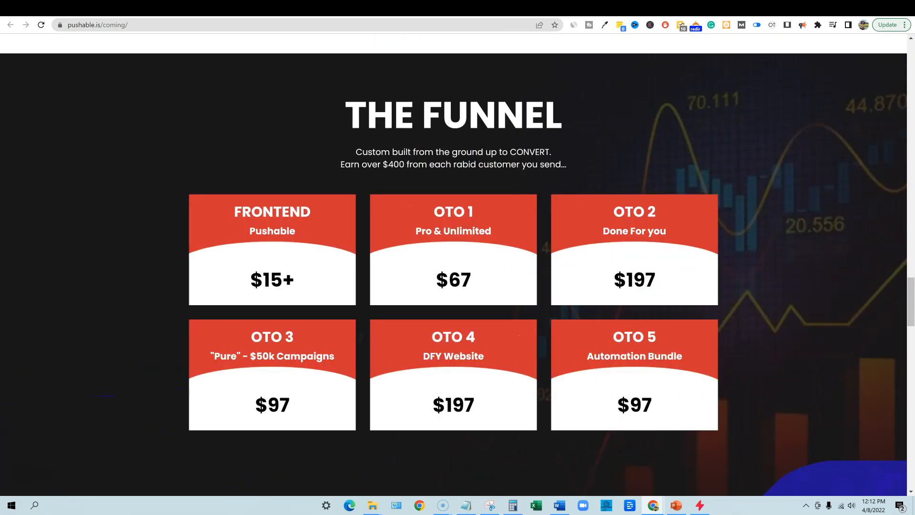
pyautogui.click(722, 11)
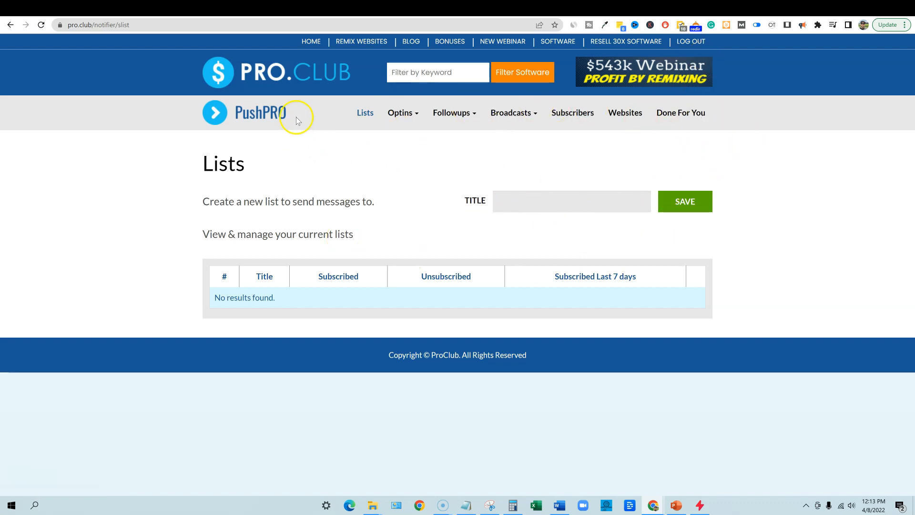
# Switch to the Pushable welcome page and examine the Step 3 section on accessing the three core softwares
pyautogui.click(244, 6)
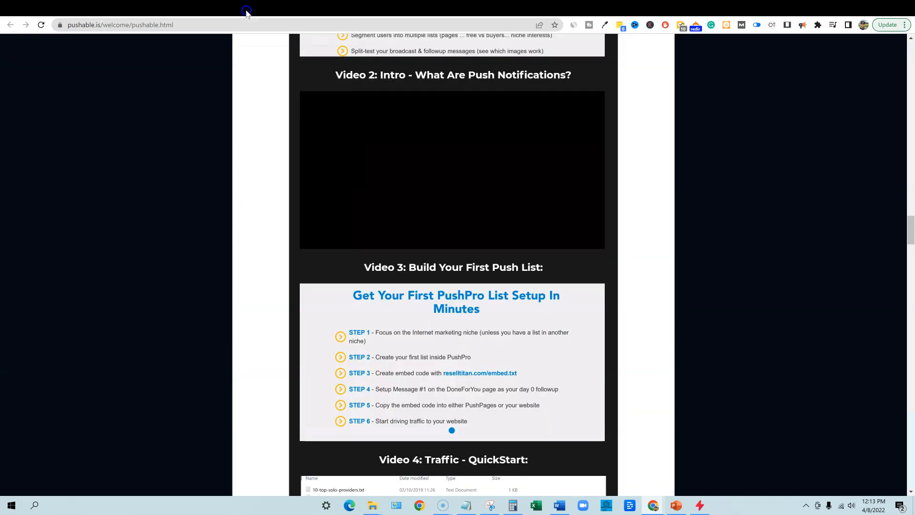
pyautogui.scroll(15, 293, 217)
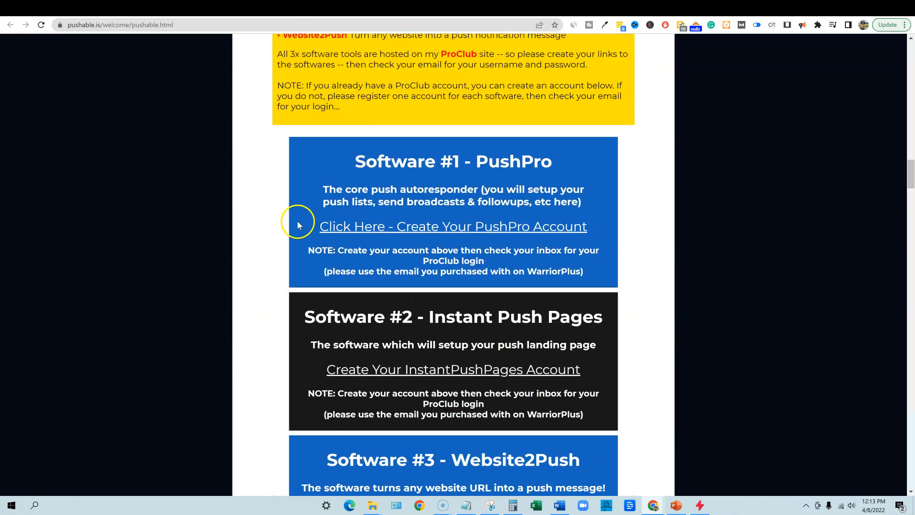
pyautogui.scroll(20, 379, 235)
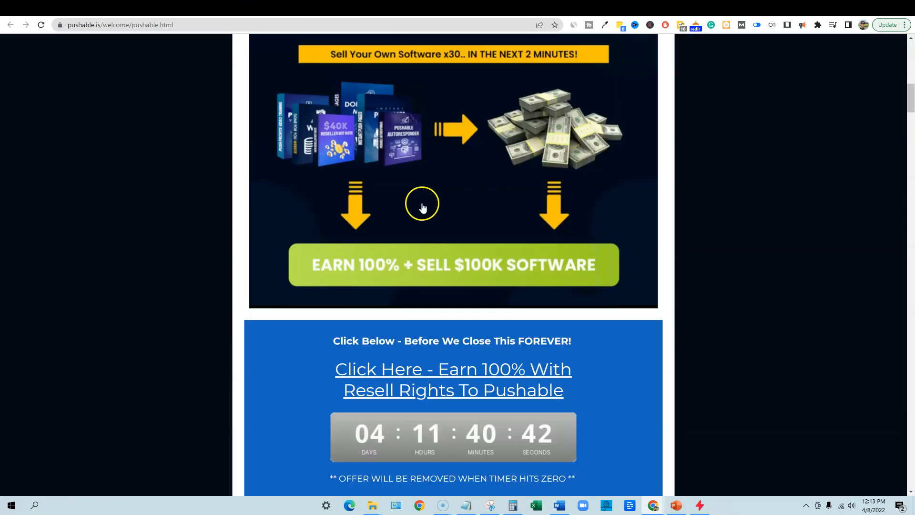
pyautogui.scroll(-20, 496, 221)
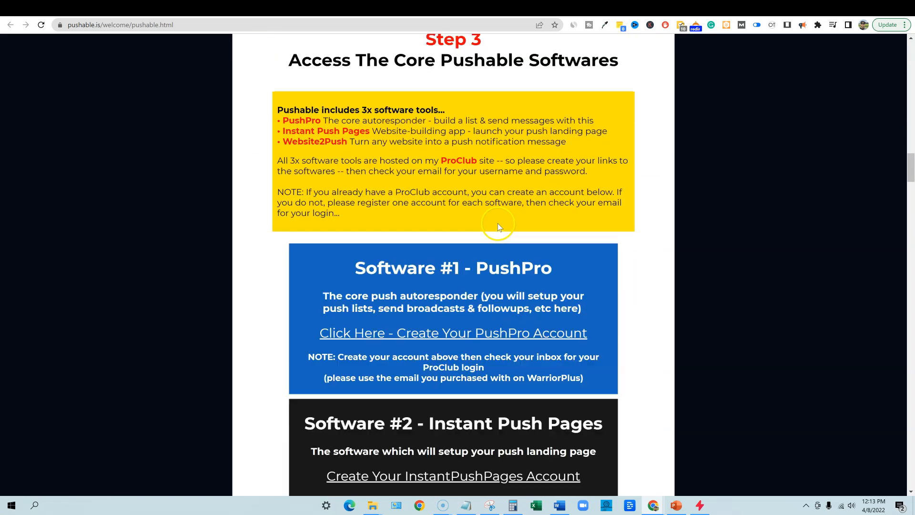
pyautogui.scroll(4, 499, 224)
# Examine the opening training videos in Step 4 of the Pushable welcome page
pyautogui.scroll(-8, 498, 224)
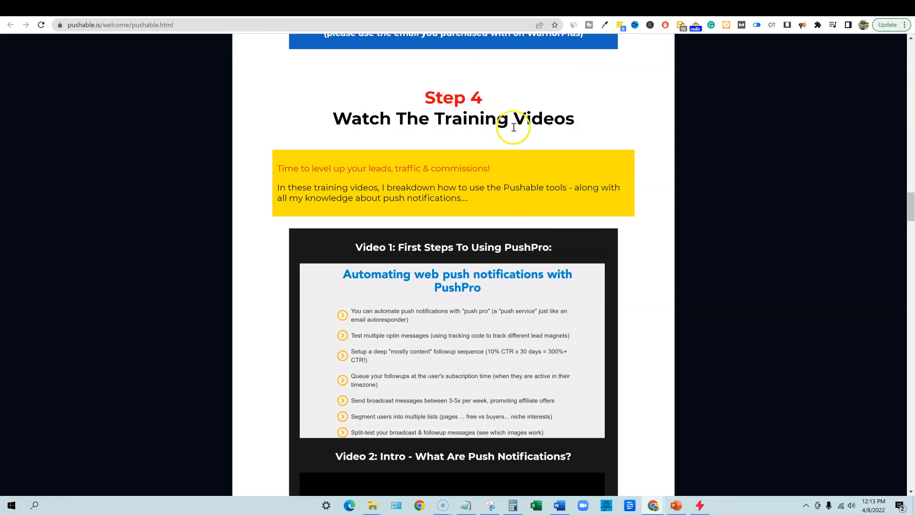
pyautogui.scroll(-4, 567, 157)
pyautogui.scroll(-4, 428, 229)
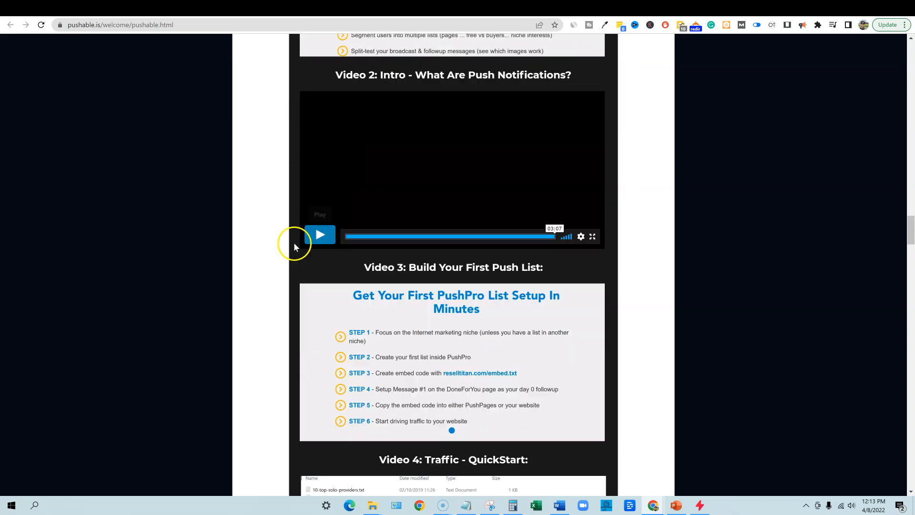
pyautogui.scroll(-10, 524, 319)
pyautogui.scroll(5, 572, 316)
pyautogui.scroll(10, 573, 317)
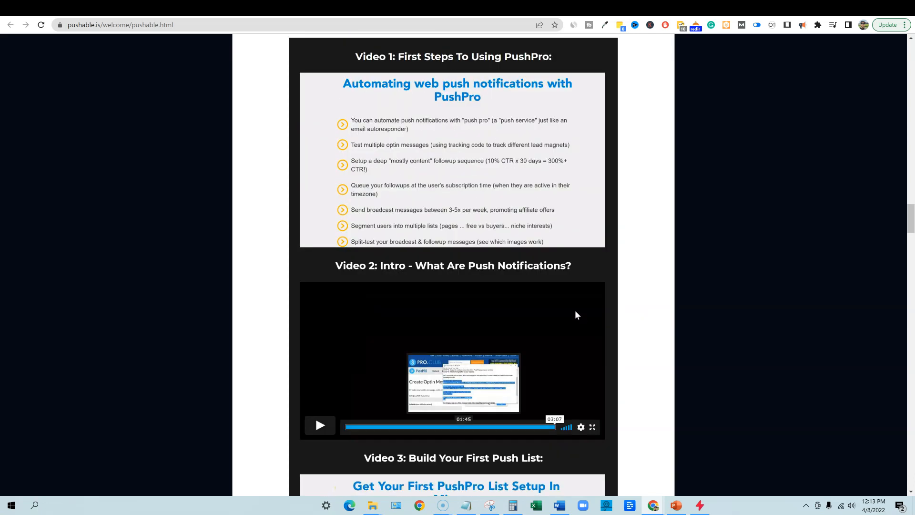
pyautogui.scroll(8, 577, 312)
pyautogui.scroll(-4, 557, 324)
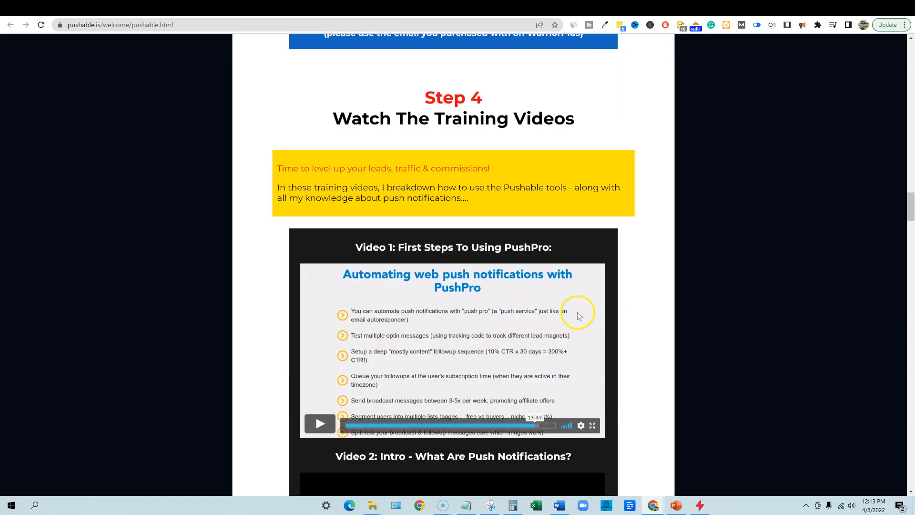
pyautogui.scroll(-1, 562, 329)
pyautogui.scroll(2, 586, 329)
pyautogui.scroll(-1, 600, 335)
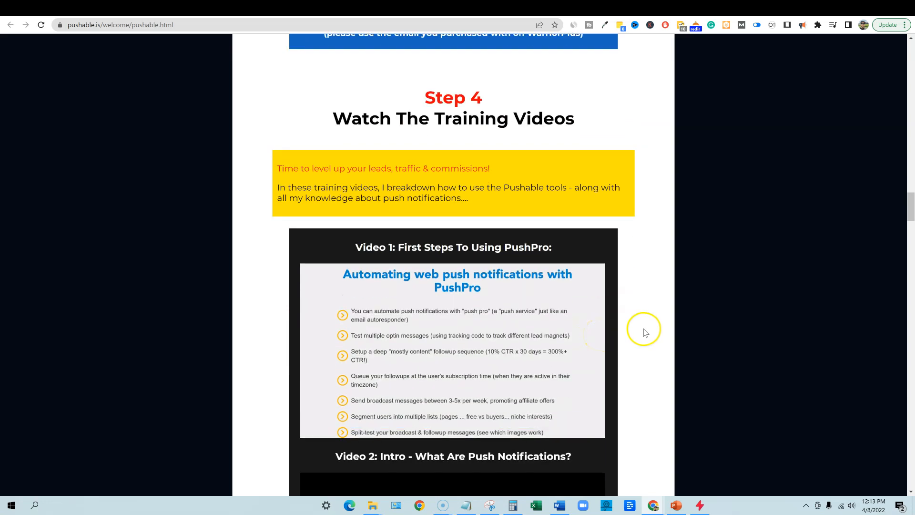
pyautogui.scroll(-1, 647, 343)
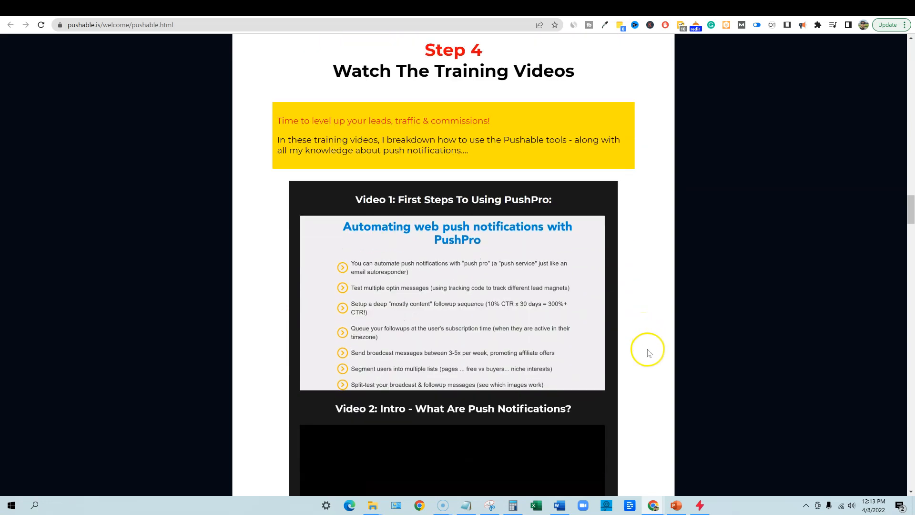
pyautogui.scroll(-1, 574, 257)
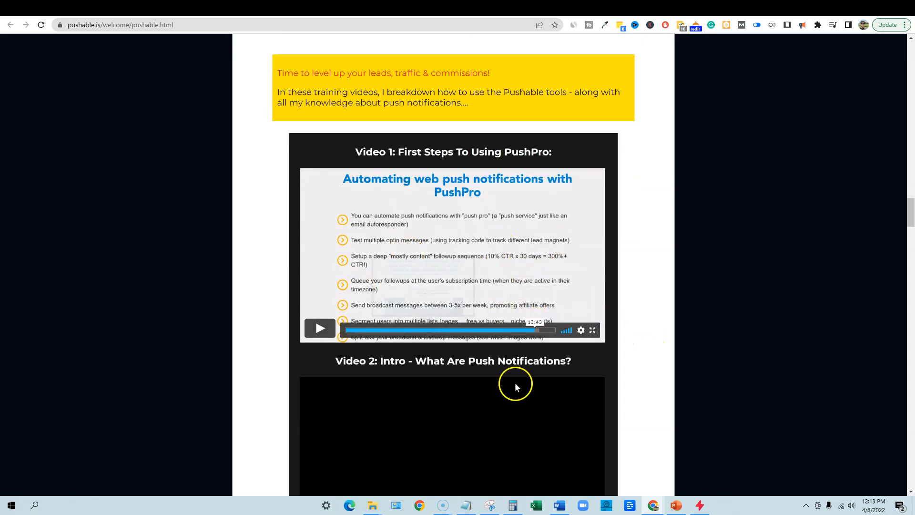
# Look through the remaining training videos up to Video 16 and the Step 5 recommended resources
pyautogui.scroll(-3, 515, 384)
pyautogui.scroll(-13, 532, 390)
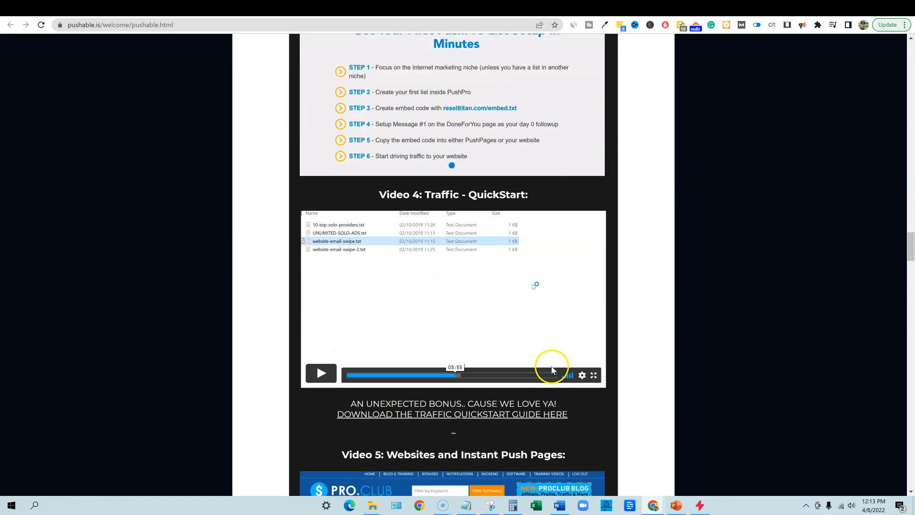
pyautogui.scroll(-14, 627, 337)
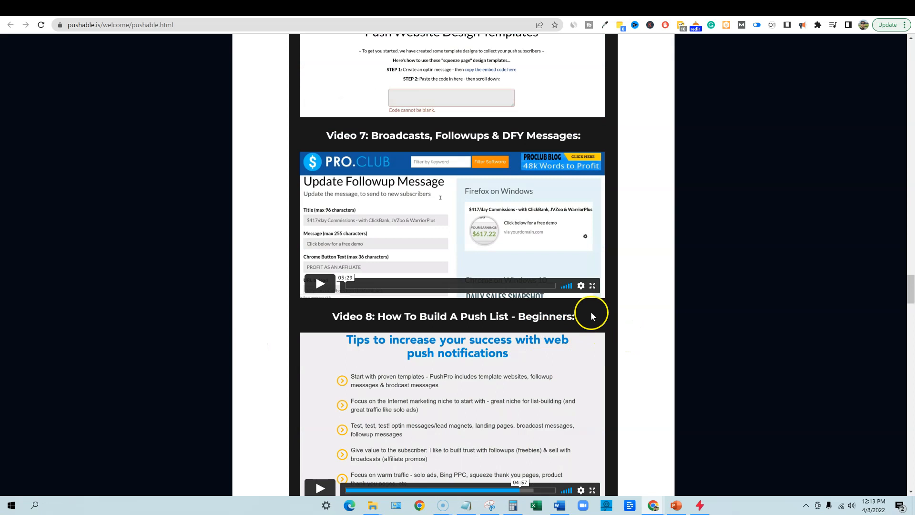
pyautogui.scroll(-18, 495, 347)
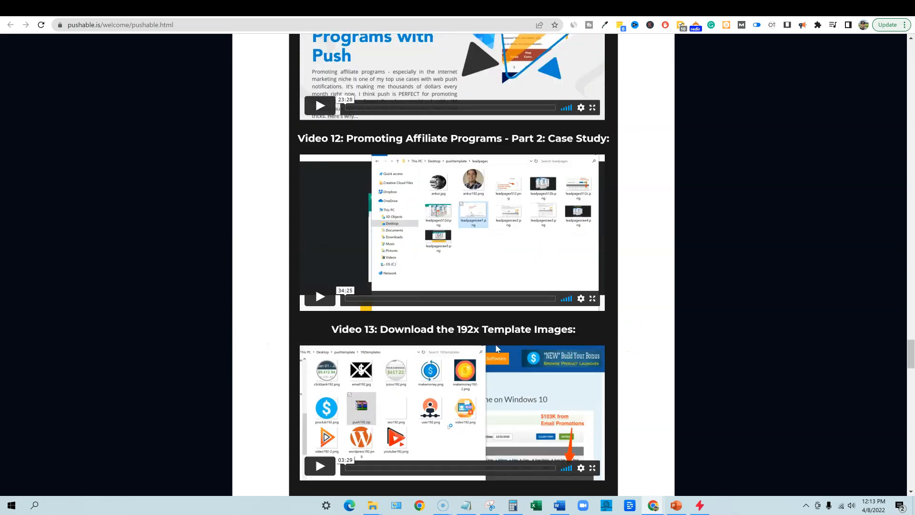
pyautogui.scroll(-15, 495, 347)
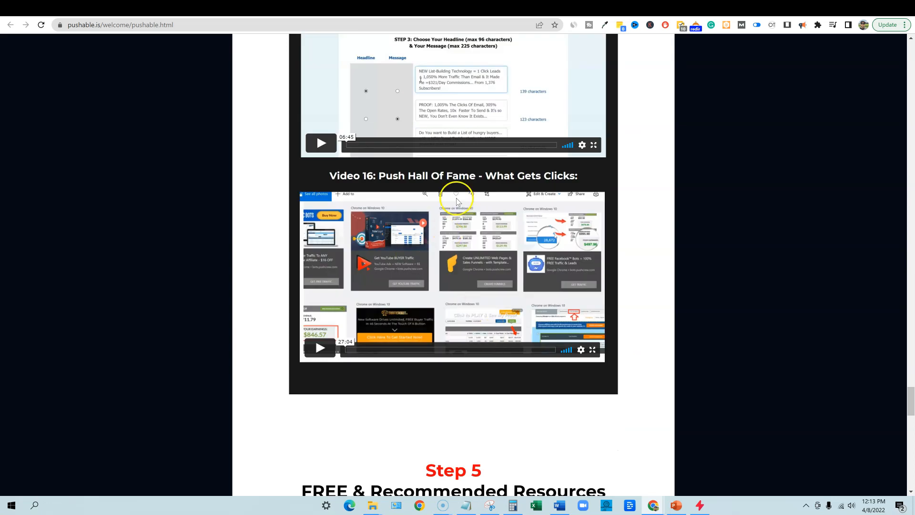
pyautogui.scroll(-4, 604, 352)
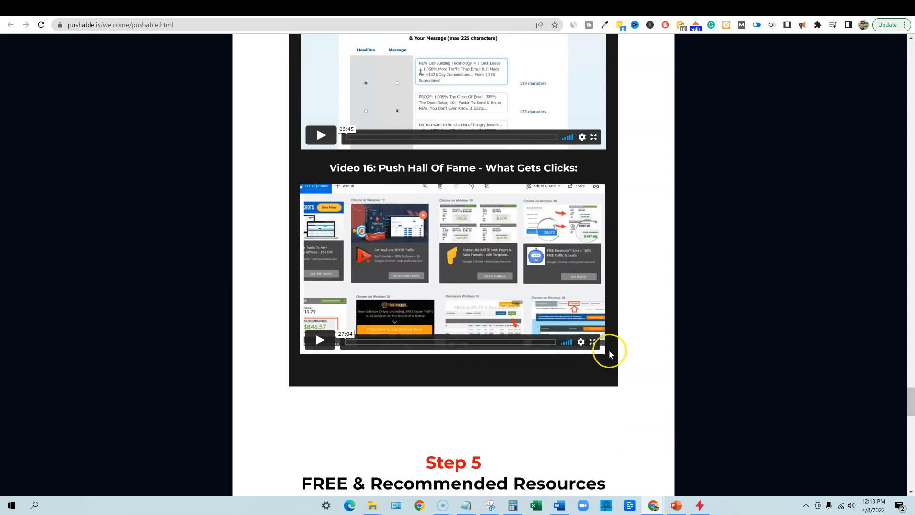
pyautogui.scroll(-3, 610, 354)
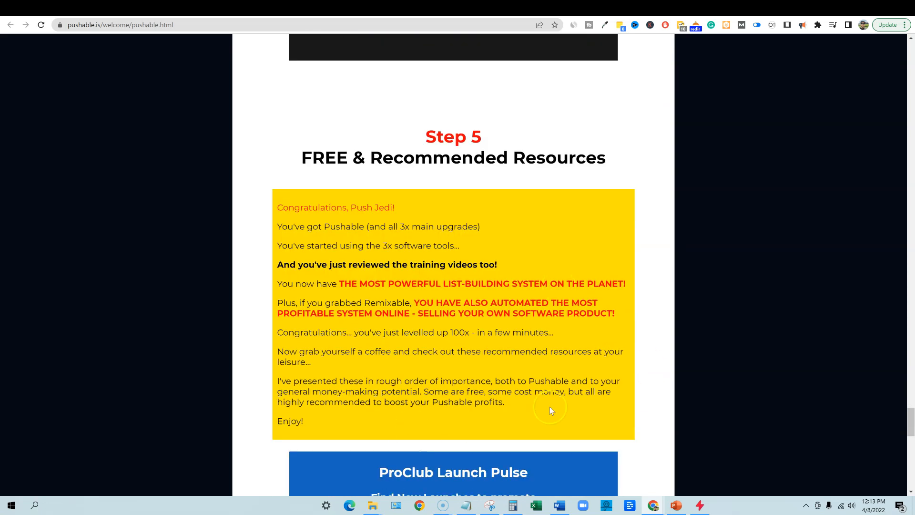
pyautogui.scroll(9, 660, 403)
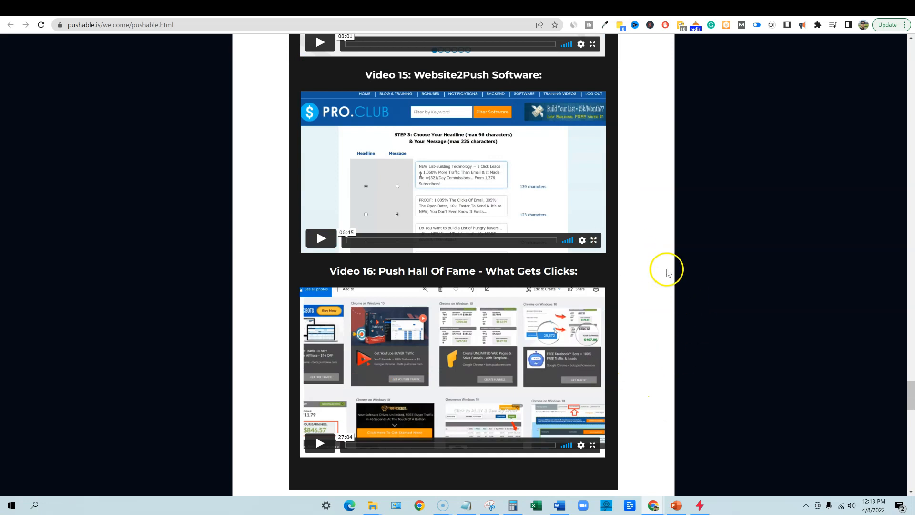
# Return to the PushPRO Lists page, and look over the Inspired Motivation website's homepage
pyautogui.click(704, 10)
pyautogui.click(724, 9)
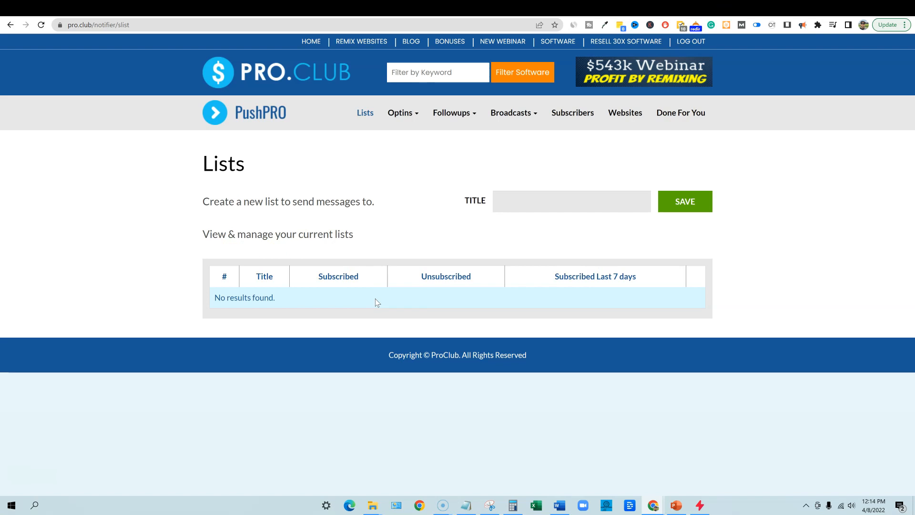
pyautogui.click(760, 10)
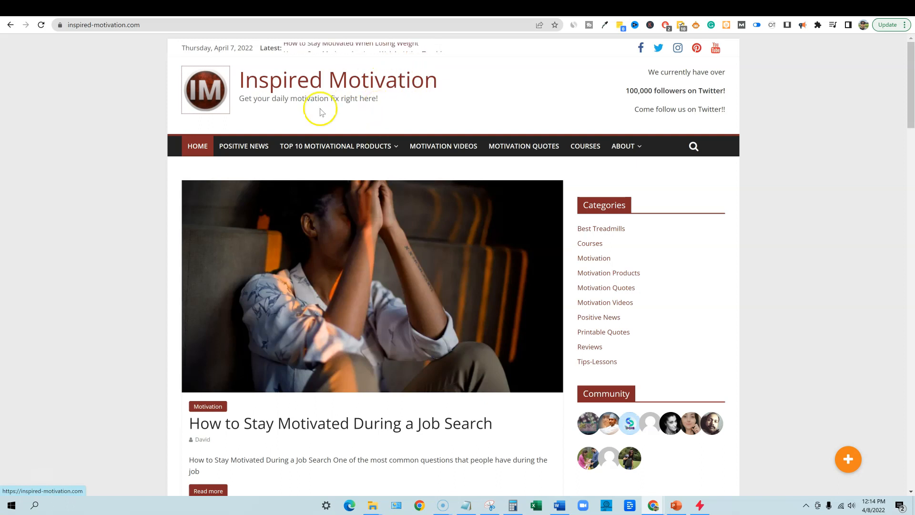
pyautogui.moveTo(347, 139)
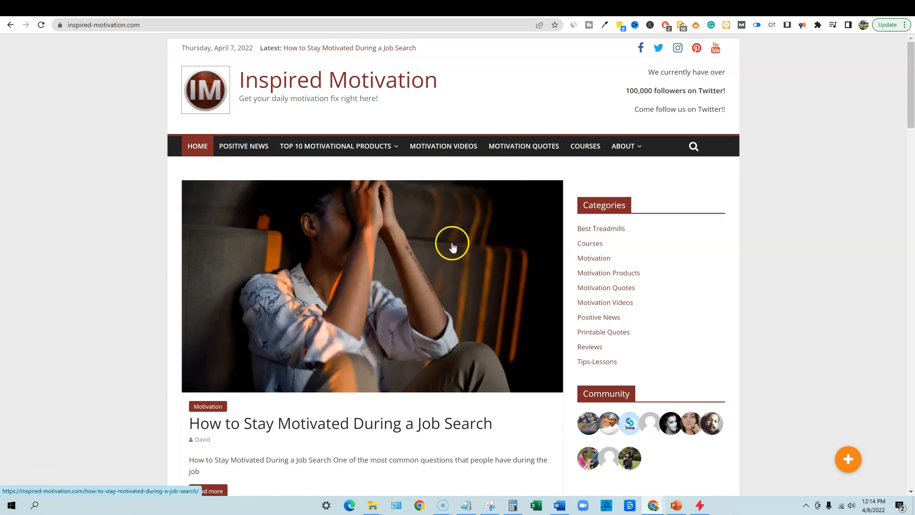
pyautogui.scroll(-8, 618, 391)
pyautogui.scroll(8, 616, 388)
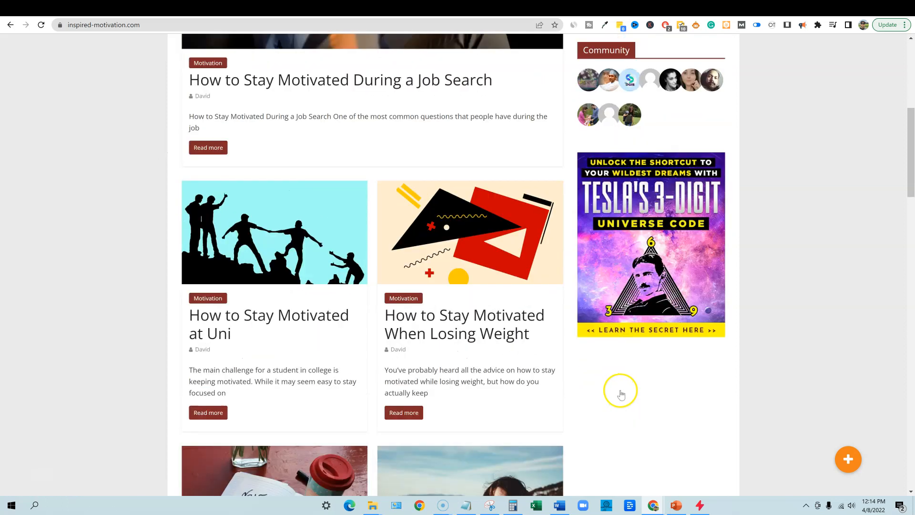
pyautogui.click(195, 81)
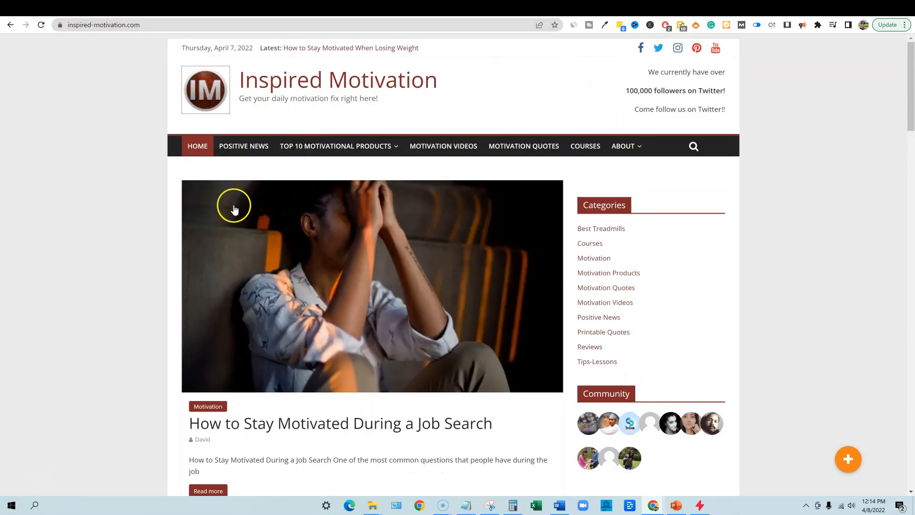
# Create a new PushPRO list titled "inspired motivation" and save it
pyautogui.click(724, 10)
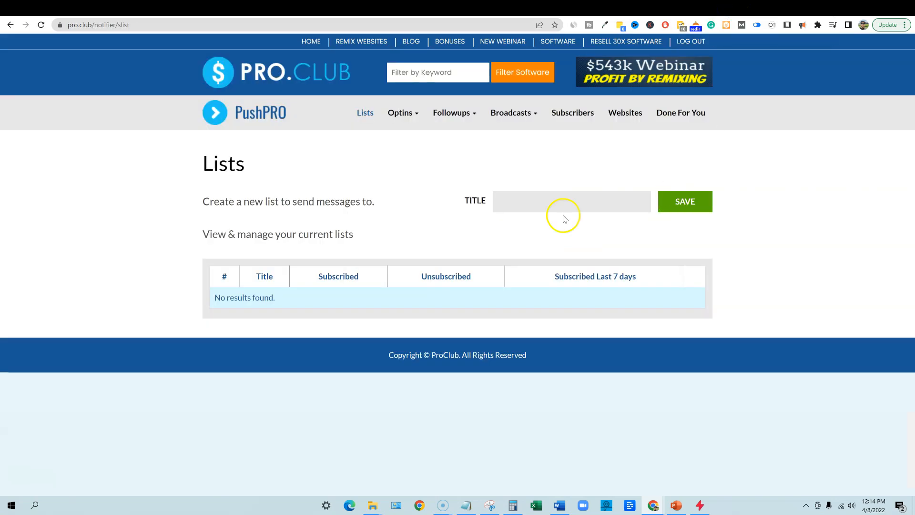
pyautogui.click(529, 204)
pyautogui.click(531, 225)
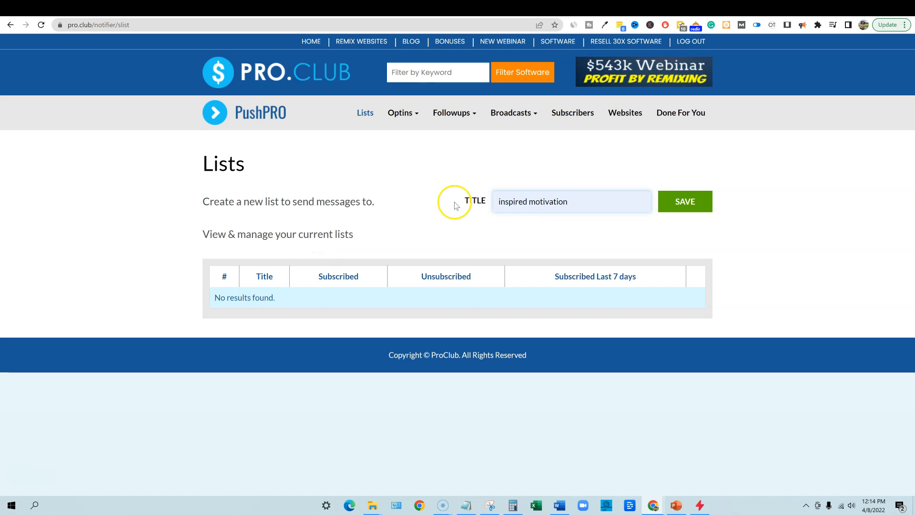
pyautogui.click(688, 204)
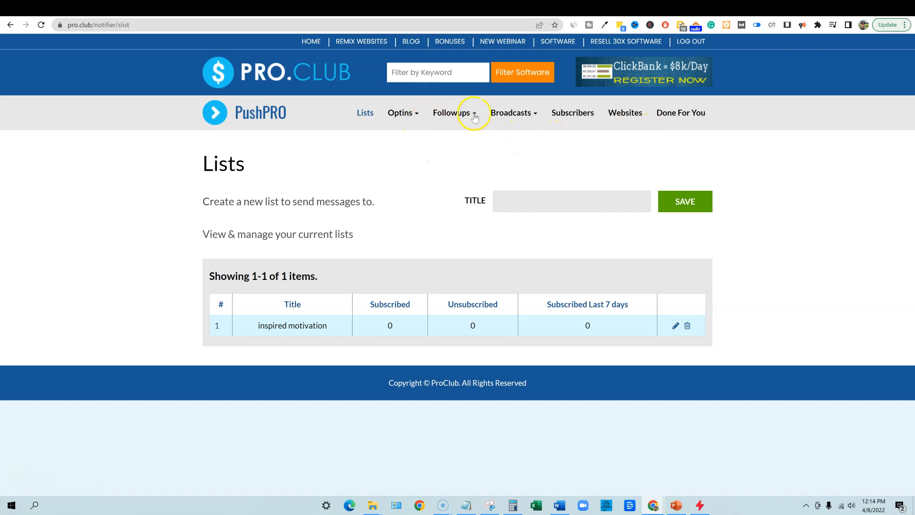
# Open PushPRO's Websites page and look through the push website design templates
pyautogui.click(633, 117)
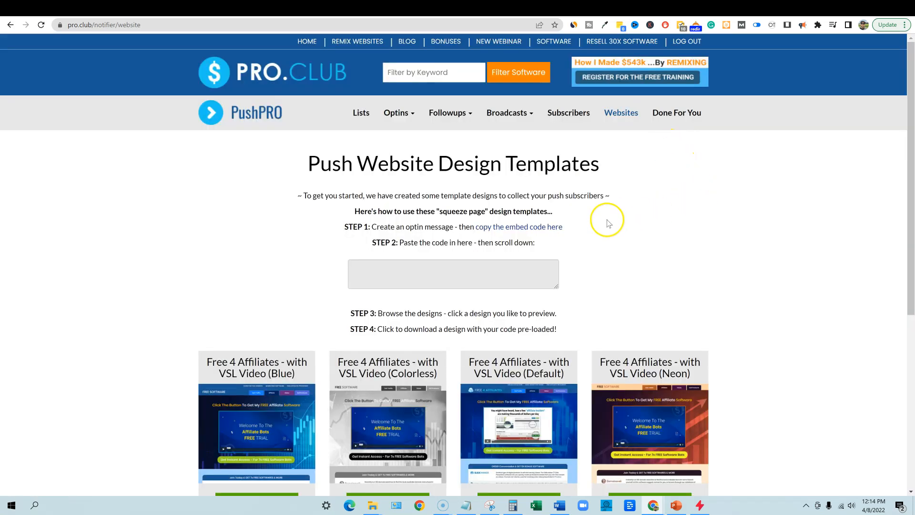
pyautogui.scroll(-4, 607, 226)
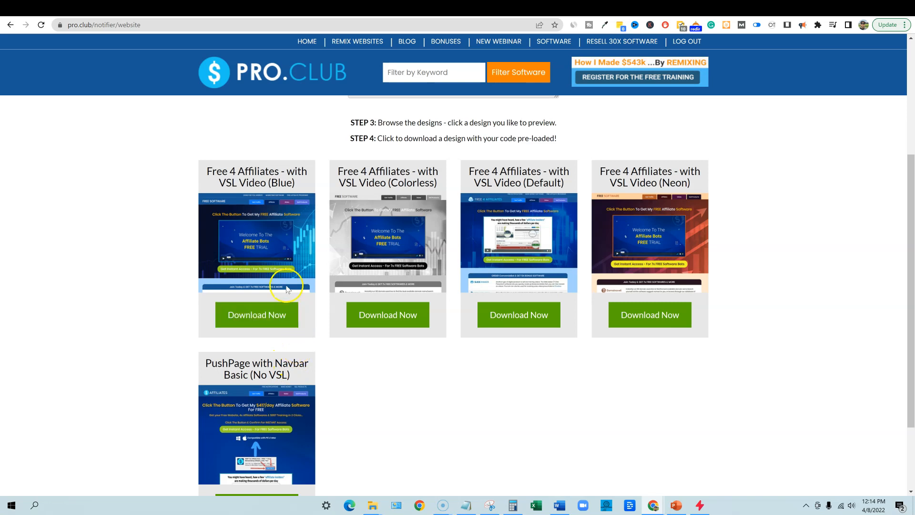
pyautogui.scroll(-2, 270, 375)
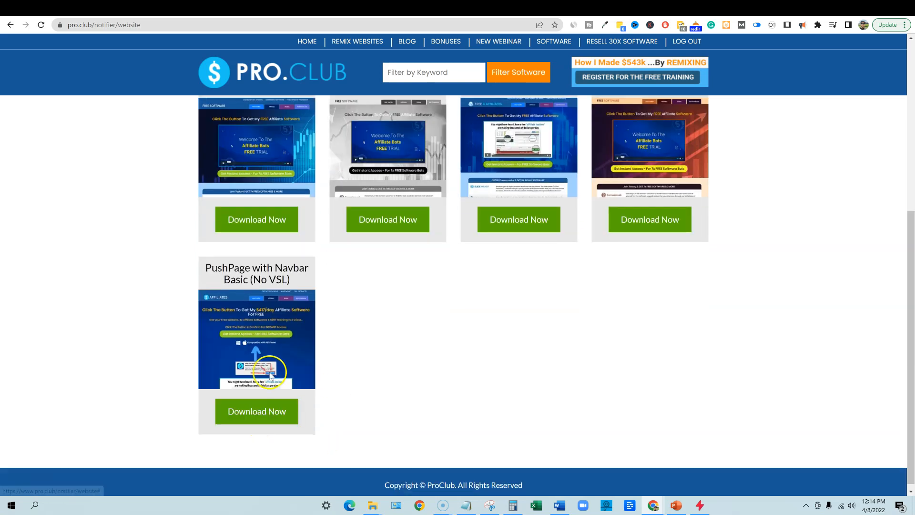
pyautogui.scroll(1, 286, 381)
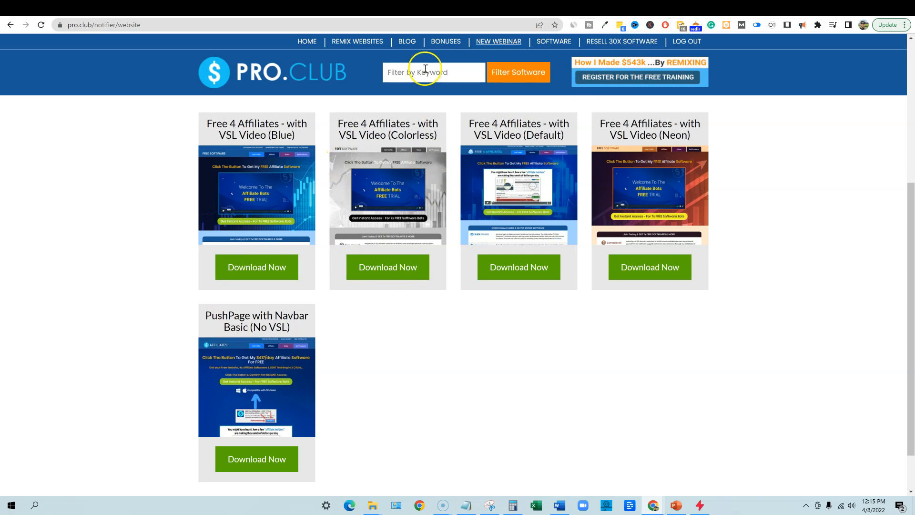
pyautogui.scroll(5, 641, 120)
# Open PushPRO's Done For You page and look through its template messages, with their types, titles, CTR and URLs
pyautogui.click(671, 112)
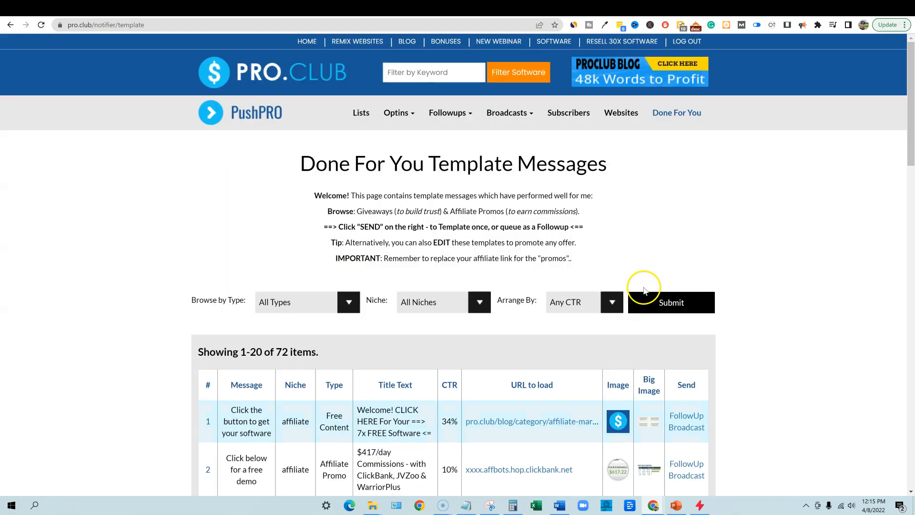
pyautogui.scroll(-3, 633, 300)
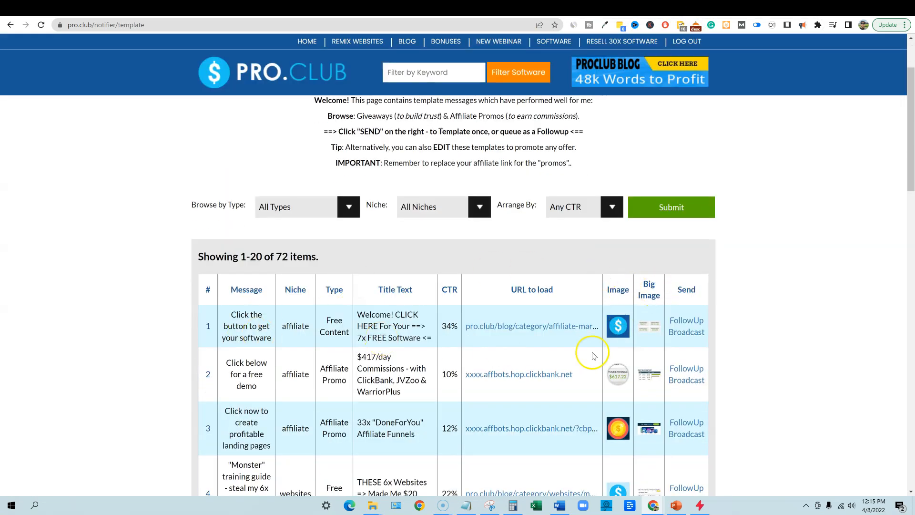
pyautogui.scroll(-20, 593, 355)
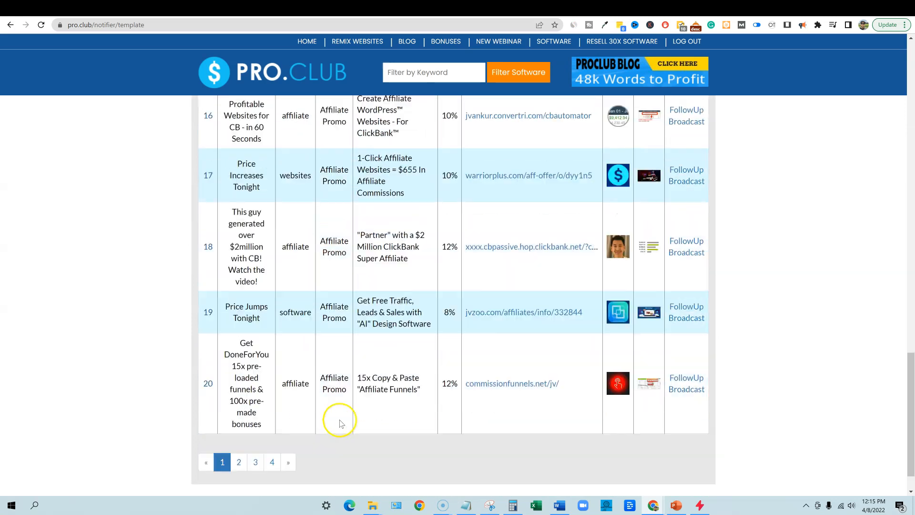
pyautogui.scroll(20, 339, 423)
pyautogui.scroll(-4, 430, 419)
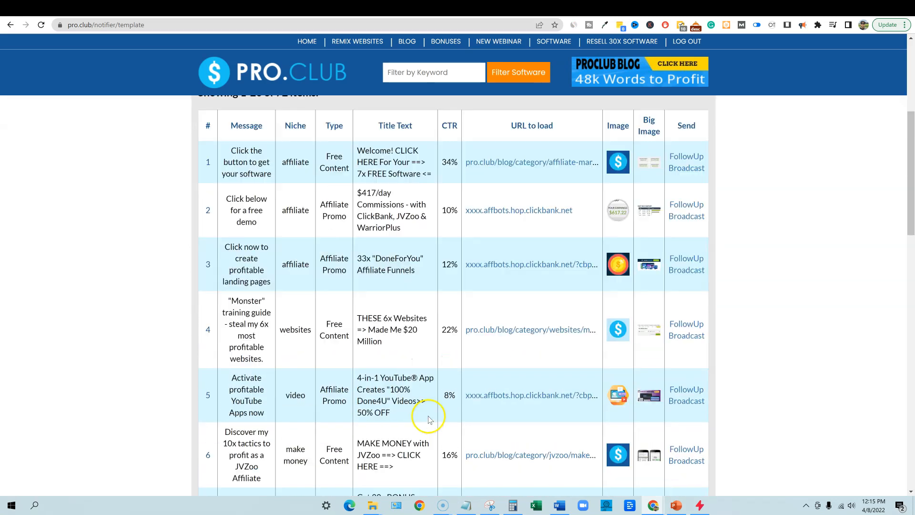
pyautogui.scroll(-2, 431, 419)
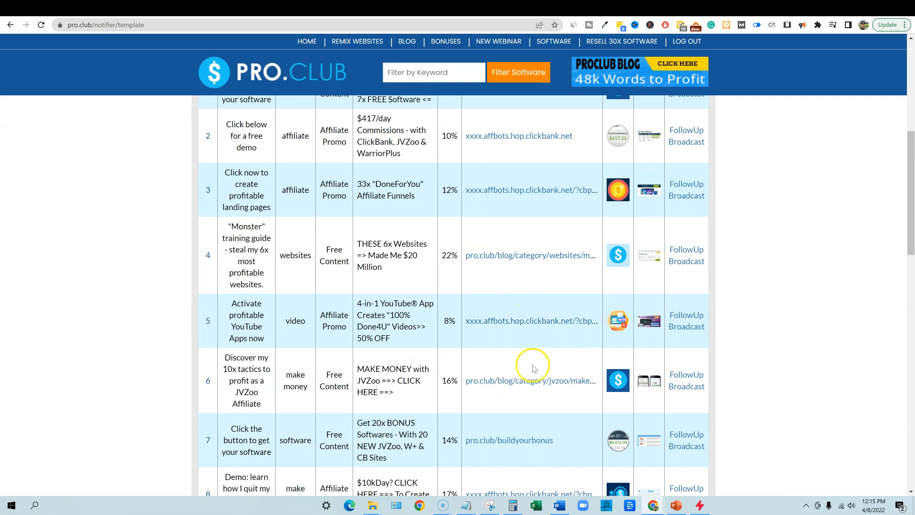
pyautogui.scroll(-4, 533, 396)
pyautogui.scroll(-7, 528, 438)
pyautogui.scroll(12, 526, 455)
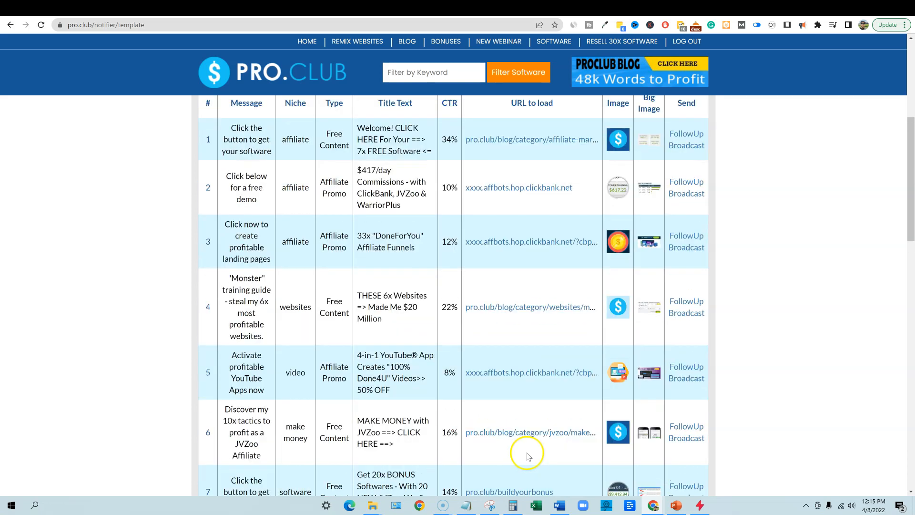
pyautogui.scroll(6, 571, 448)
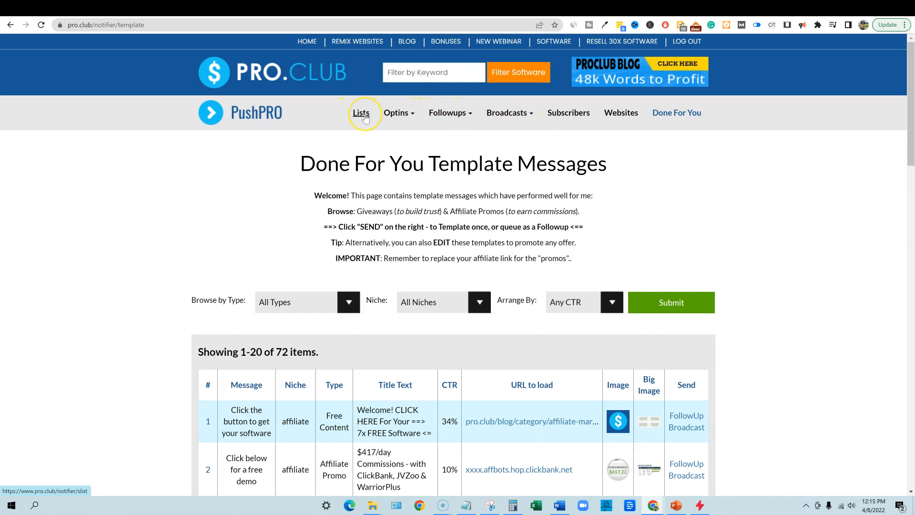
# Start a new optin message titled "Get instant notifications from Inspired Motivation!" with the subtitle "Be the first to know about our new posts."
pyautogui.click(412, 118)
pyautogui.click(413, 140)
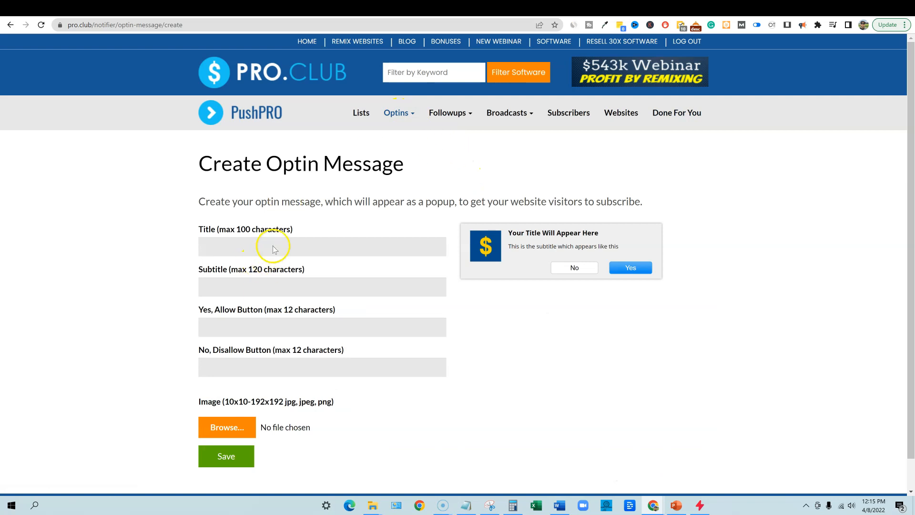
pyautogui.click(273, 246)
pyautogui.click(215, 268)
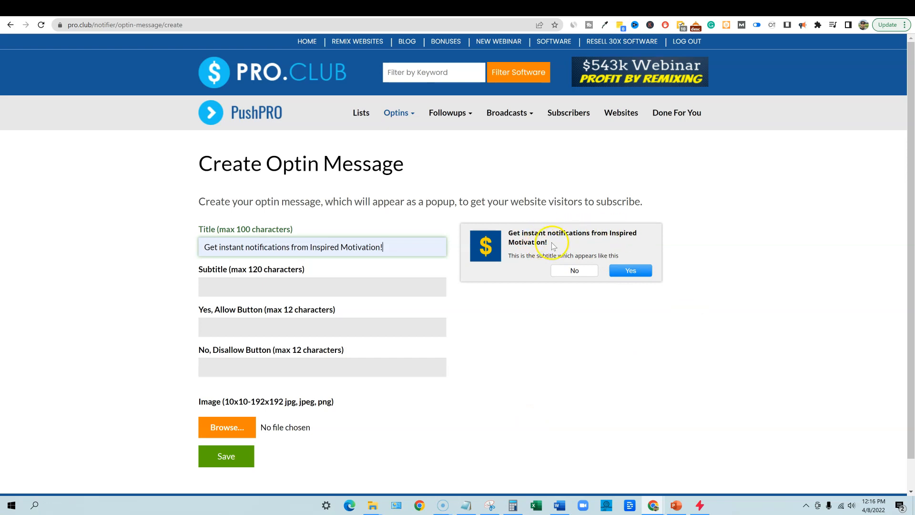
pyautogui.click(265, 287)
pyautogui.click(255, 308)
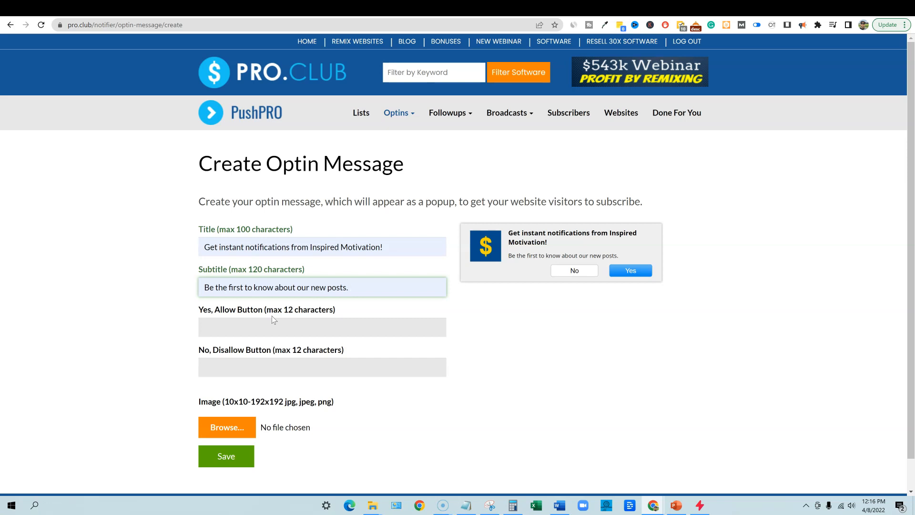
# Set the optin message's allow button text to "Yes! CLICK" and its disallow button text to "No"
pyautogui.click(230, 325)
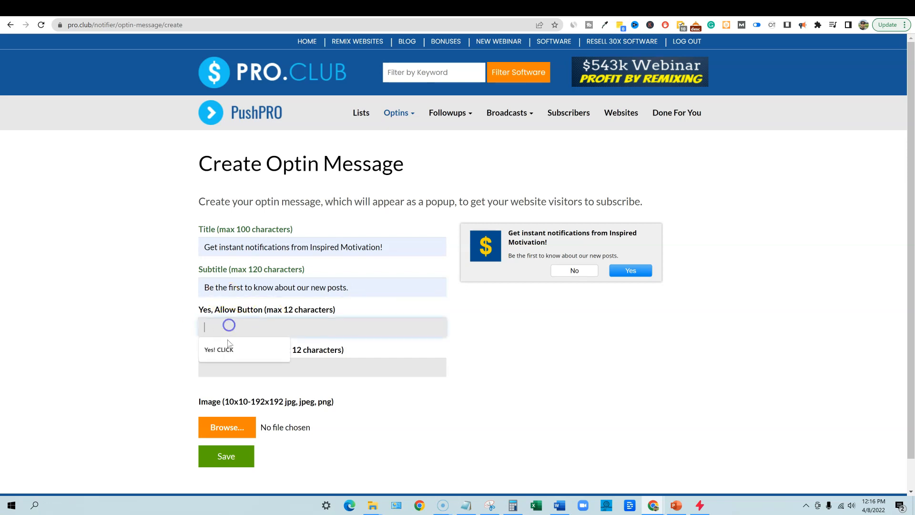
pyautogui.click(227, 348)
pyautogui.click(243, 367)
pyautogui.click(229, 389)
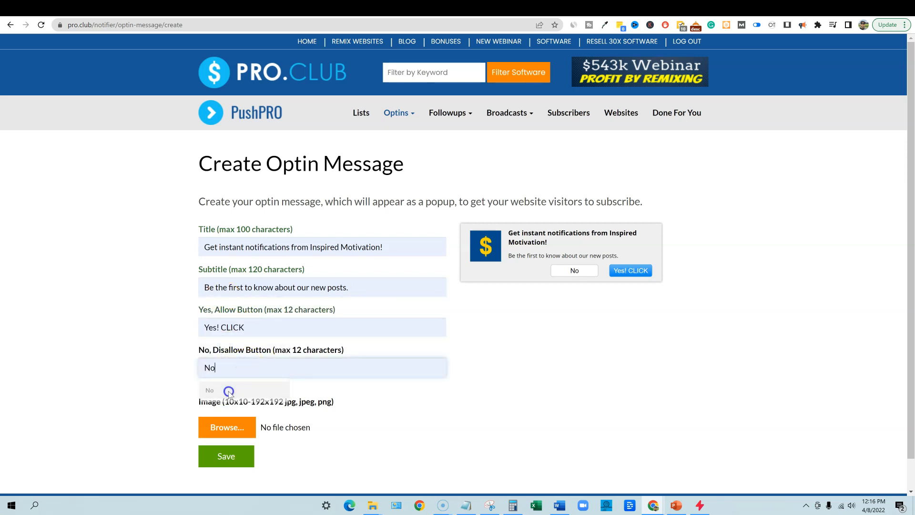
# Upload "inspired motivation logo.png" from Downloads as the optin message's image and save the message
pyautogui.click(232, 425)
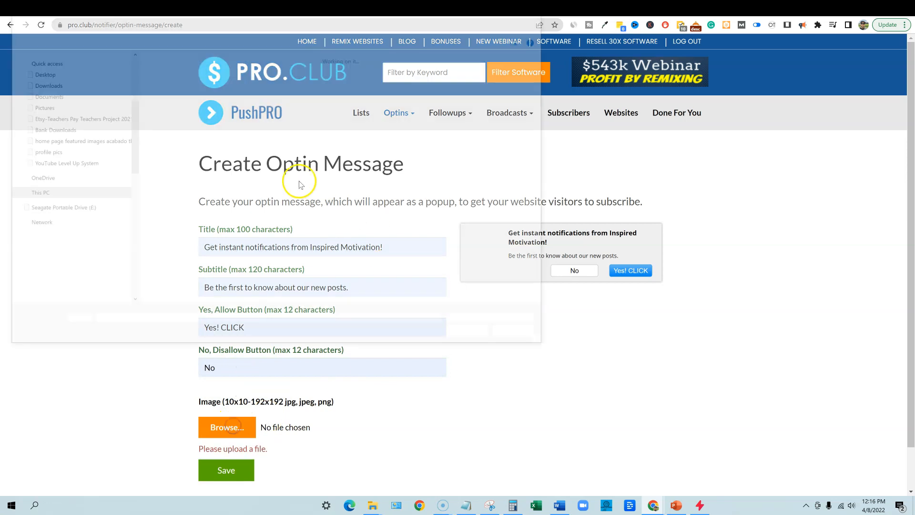
pyautogui.click(168, 99)
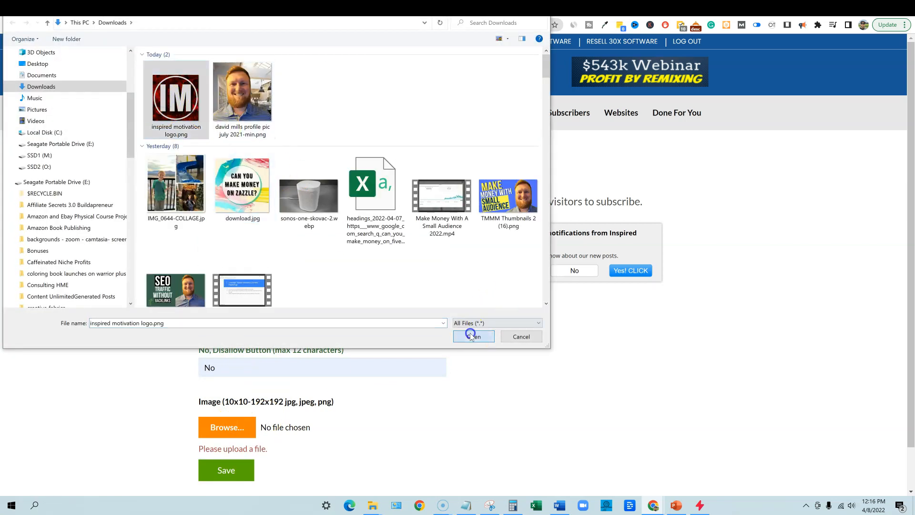
pyautogui.click(473, 336)
pyautogui.scroll(-3, 482, 399)
pyautogui.scroll(3, 332, 398)
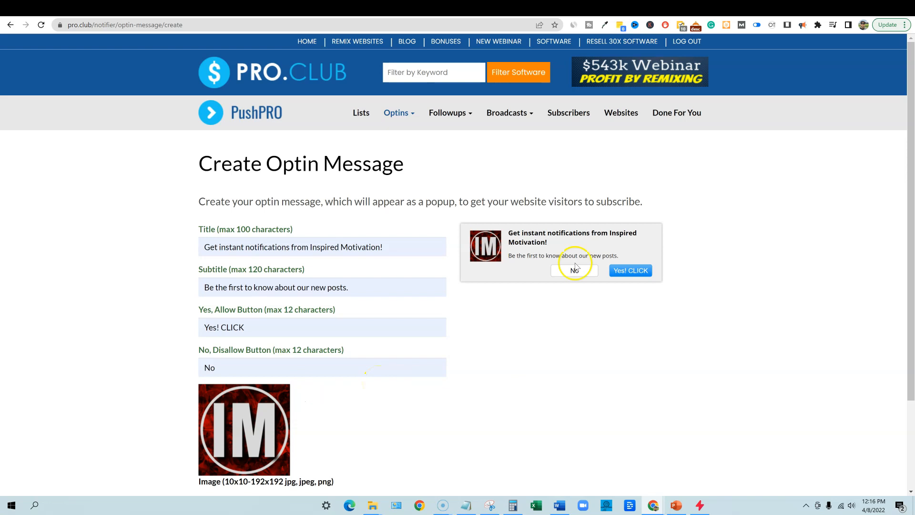
pyautogui.scroll(-2, 326, 429)
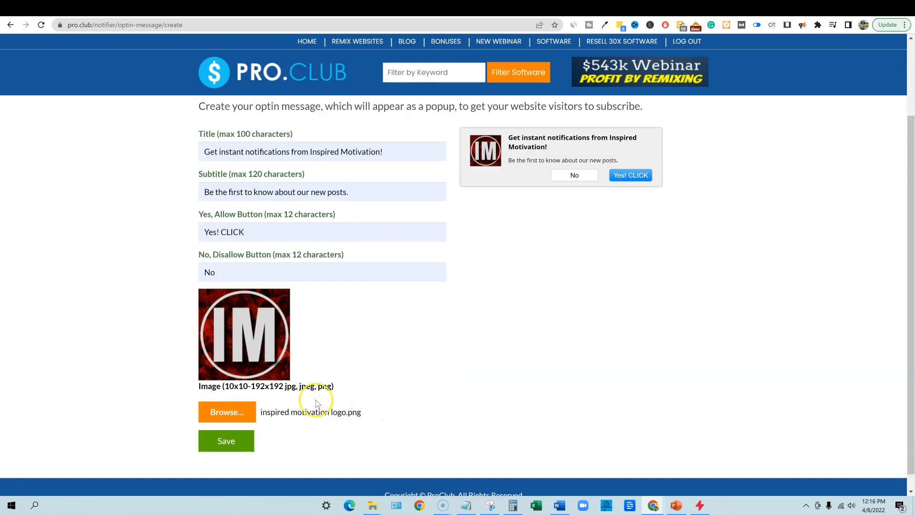
pyautogui.click(234, 446)
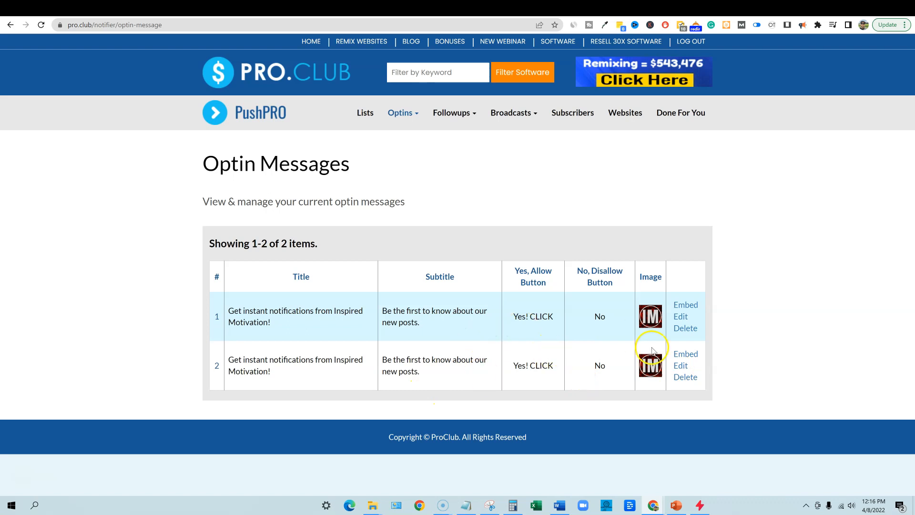
# Delete the duplicate optin message in the first row and open the embed code page of the other one
pyautogui.click(682, 330)
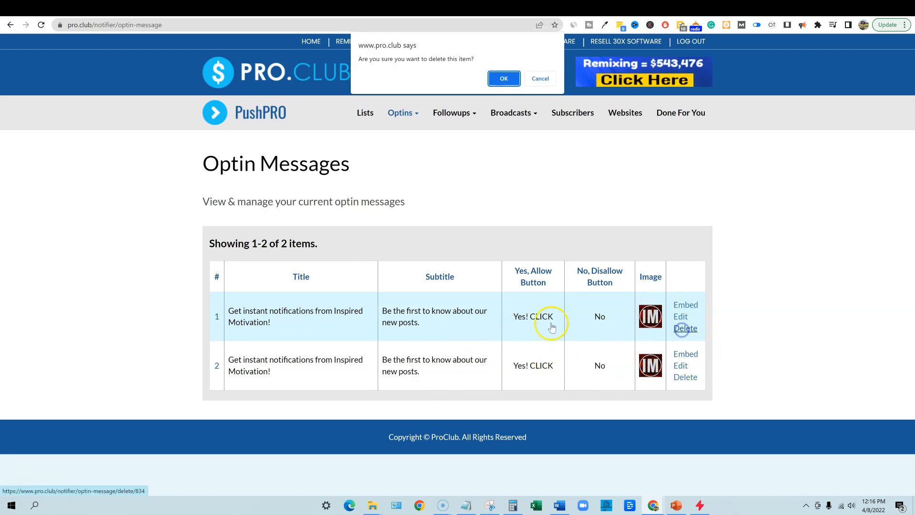
pyautogui.click(501, 79)
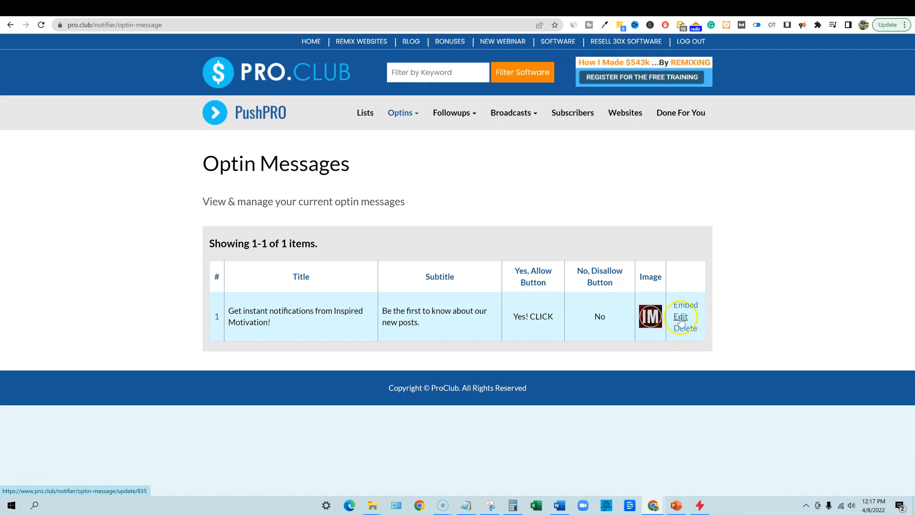
pyautogui.click(686, 305)
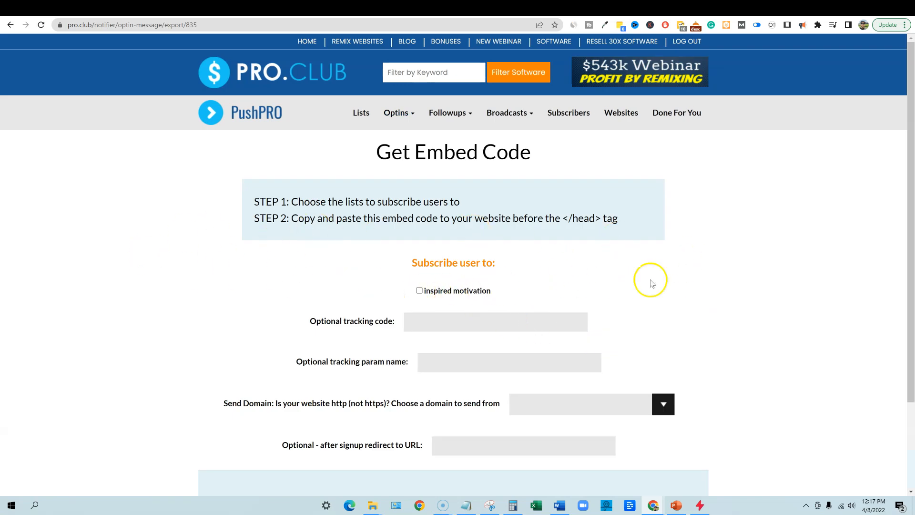
# Choose the "inspired motivation" list as the one the embed code subscribes users to
pyautogui.click(420, 291)
pyautogui.click(419, 290)
pyautogui.scroll(-2, 547, 419)
pyautogui.scroll(-1, 548, 425)
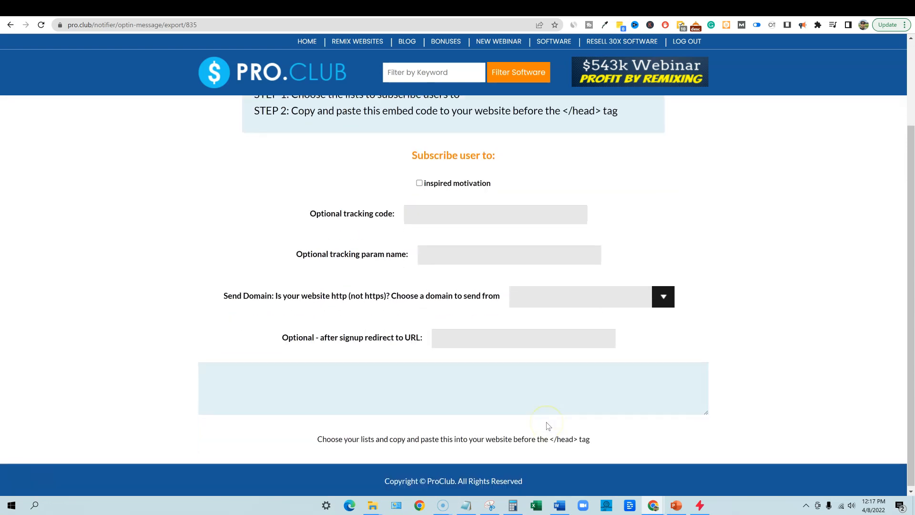
pyautogui.click(353, 389)
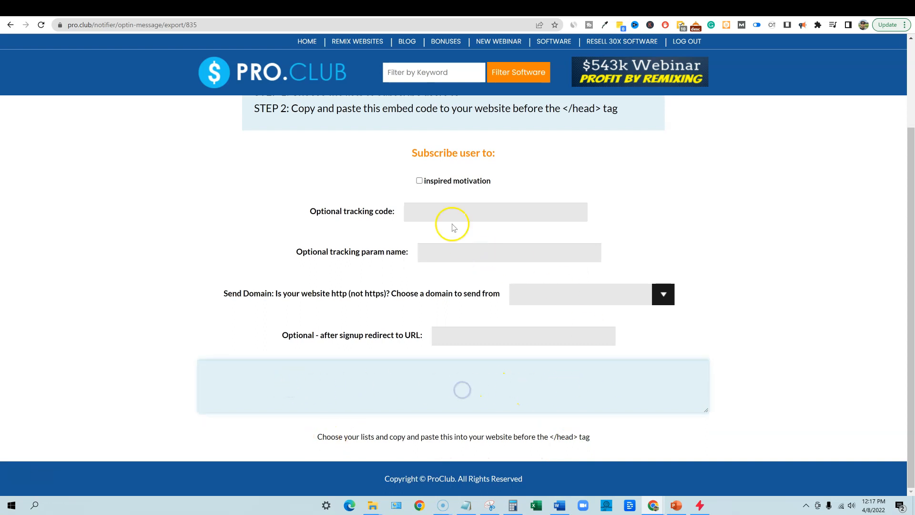
pyautogui.click(420, 181)
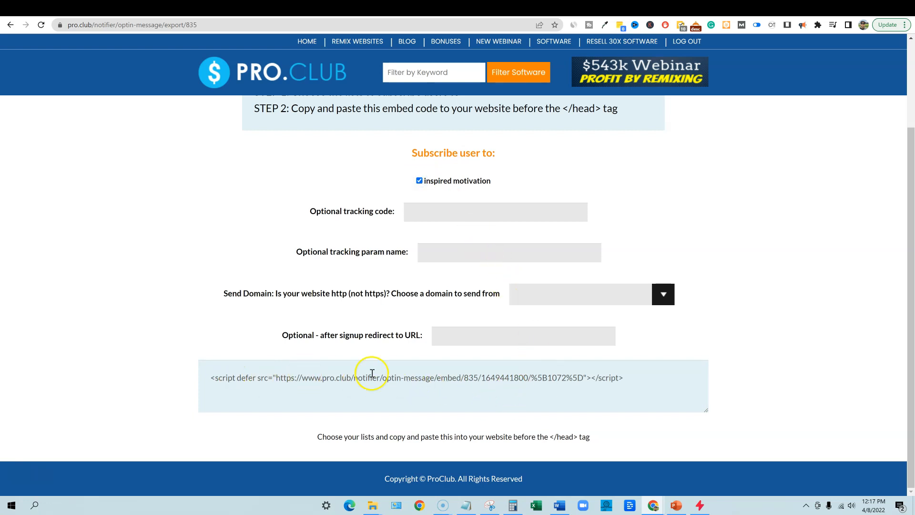
# Set the embed code's optional tracking code to "site" and its send domain to thepushpro.com
pyautogui.click(428, 213)
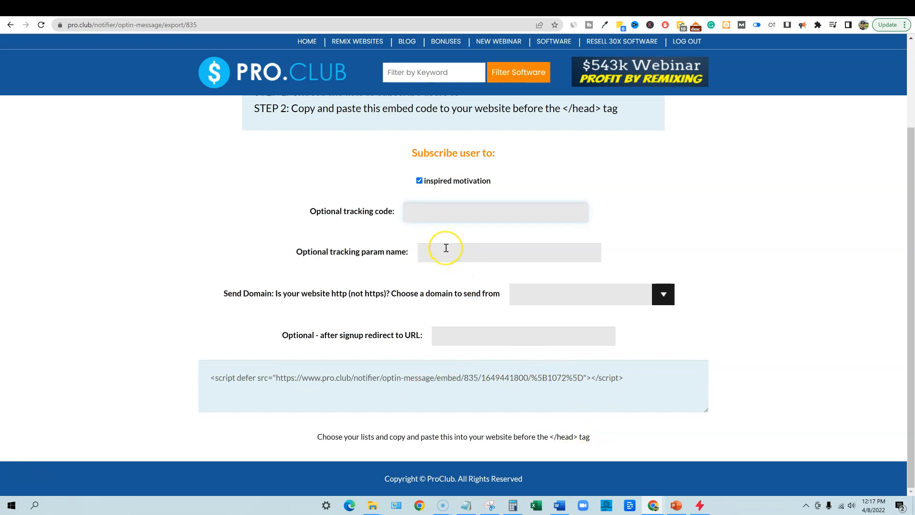
pyautogui.write('site')
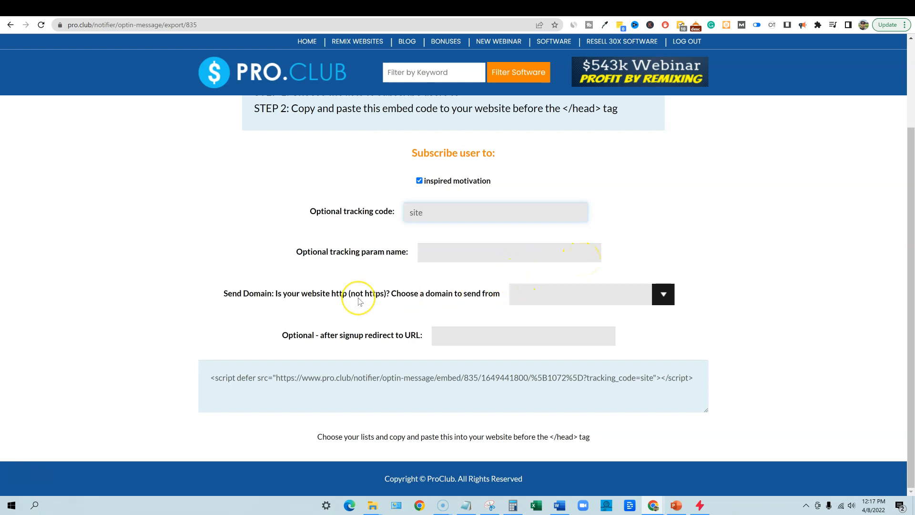
pyautogui.click(662, 294)
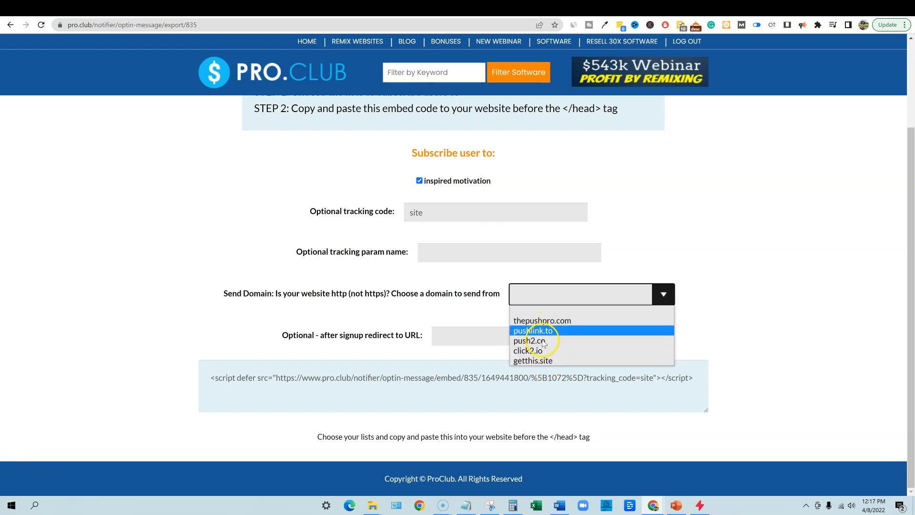
pyautogui.click(546, 323)
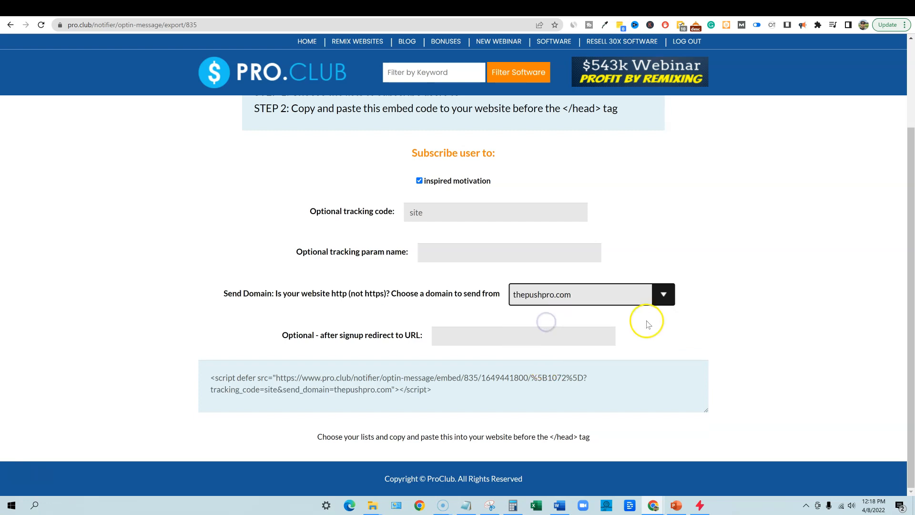
pyautogui.click(484, 339)
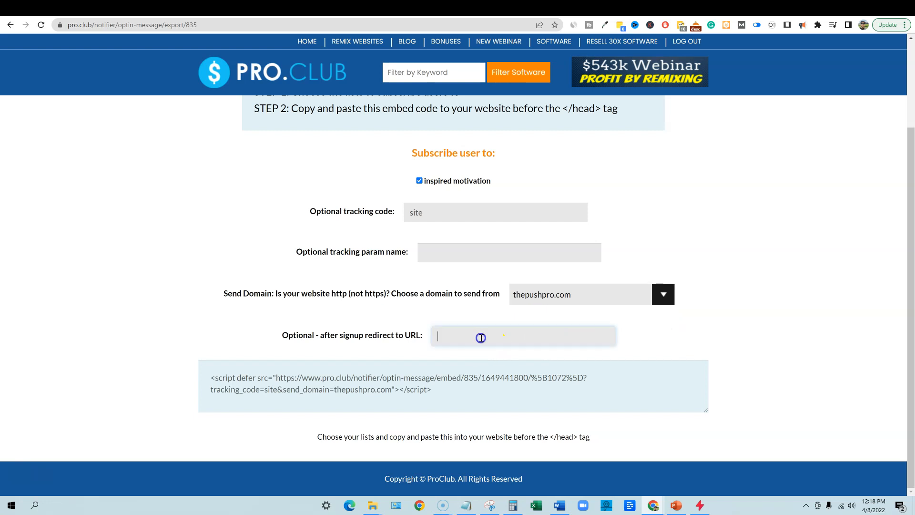
pyautogui.click(759, 10)
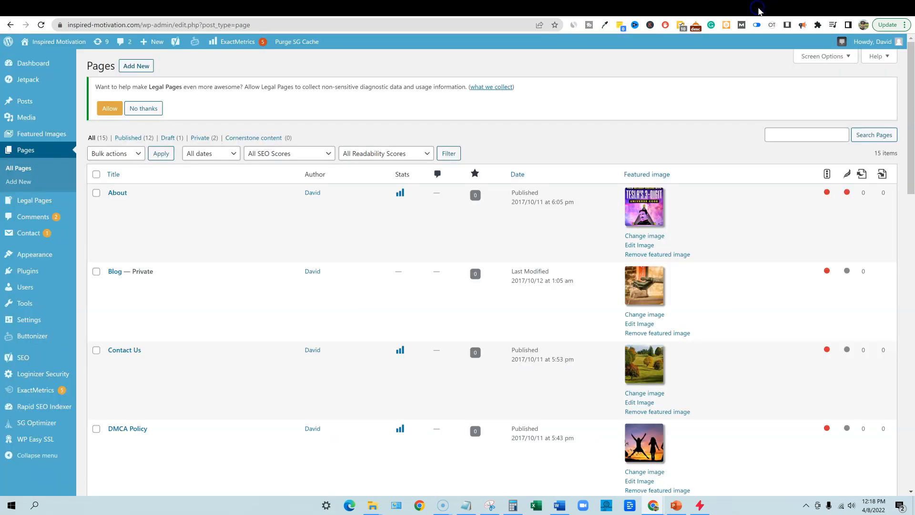
pyautogui.click(197, 10)
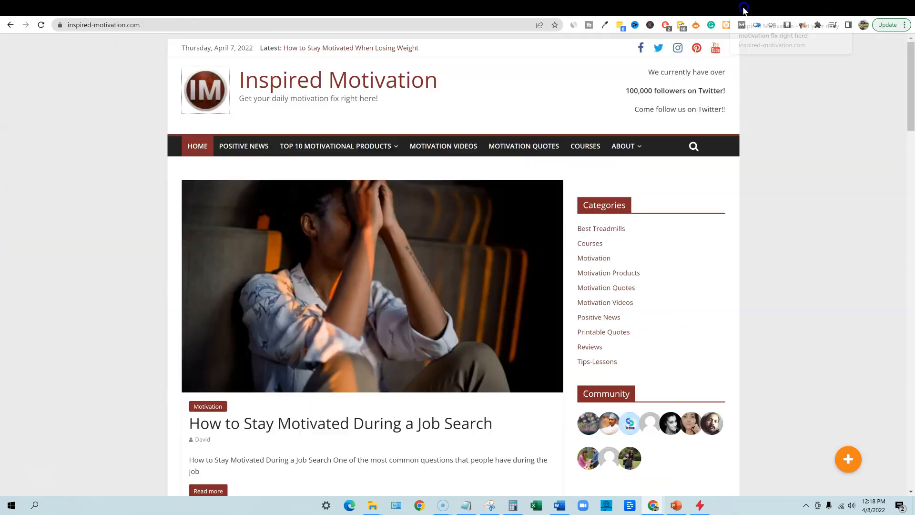
pyautogui.click(149, 25)
pyautogui.hotkey('ctrl', 'c')
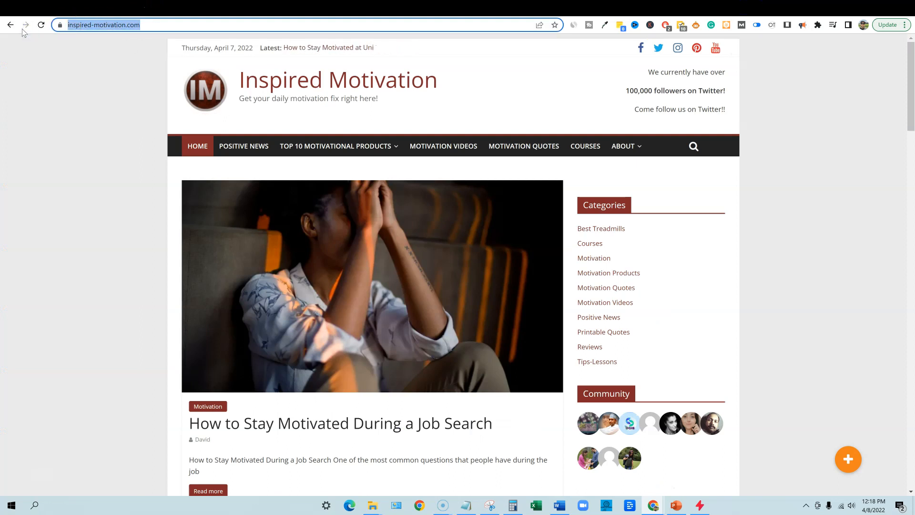
pyautogui.click(719, 6)
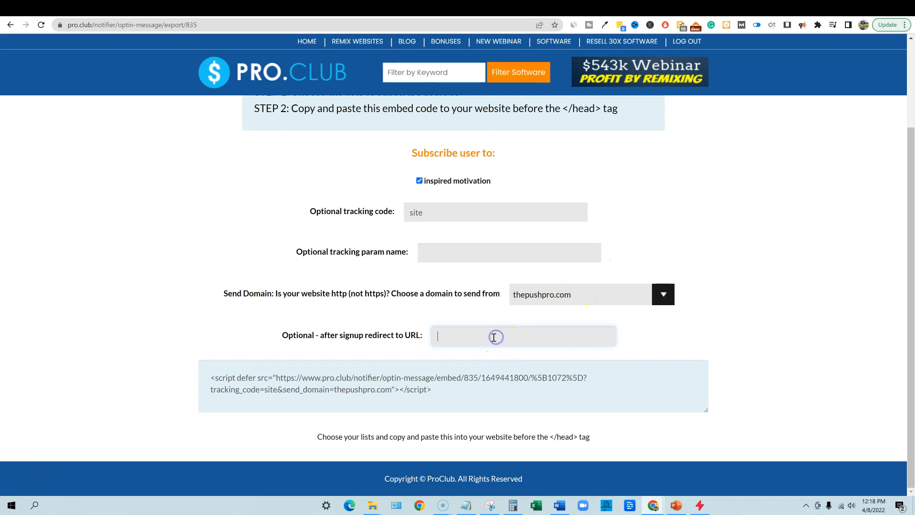
pyautogui.hotkey('ctrl', 'v')
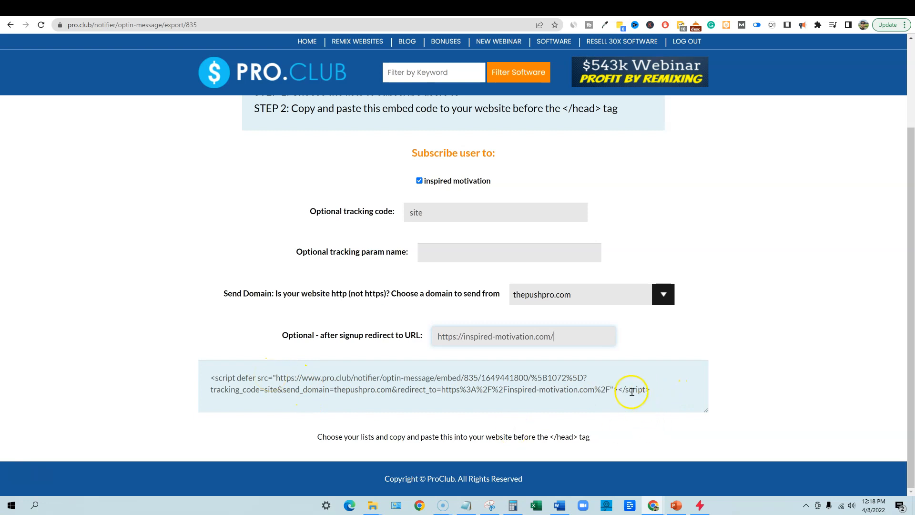
# Copy the complete embed script and switch to the Inspired Motivation site's WordPress Pages list
pyautogui.moveTo(658, 392); pyautogui.dragTo(201, 373)
pyautogui.hotkey('ctrl', 'c')
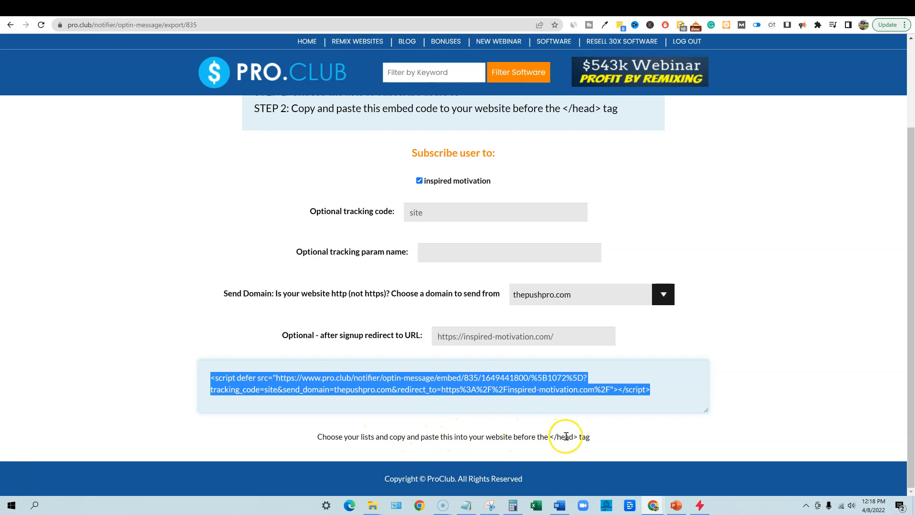
pyautogui.click(738, 12)
pyautogui.click(757, 12)
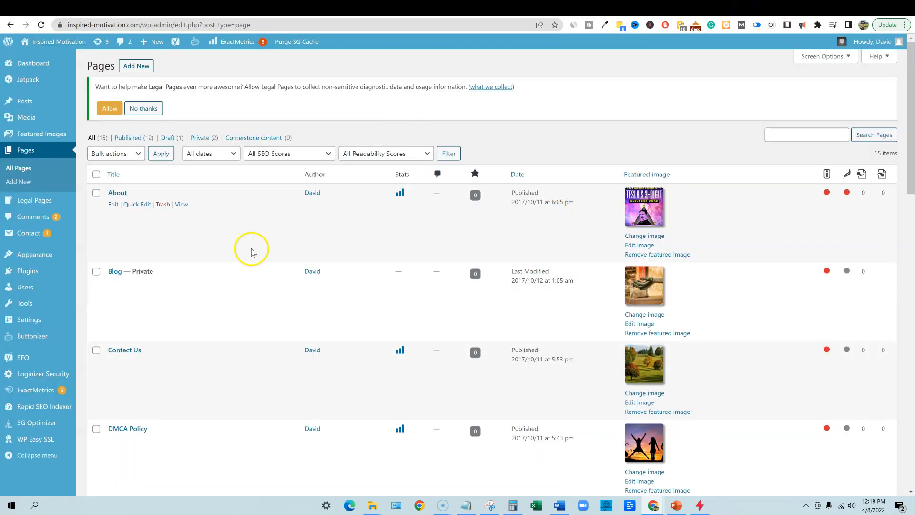
# Search the WordPress plugin directory for "header footer" and look through the matching plugins
pyautogui.moveTo(27, 141)
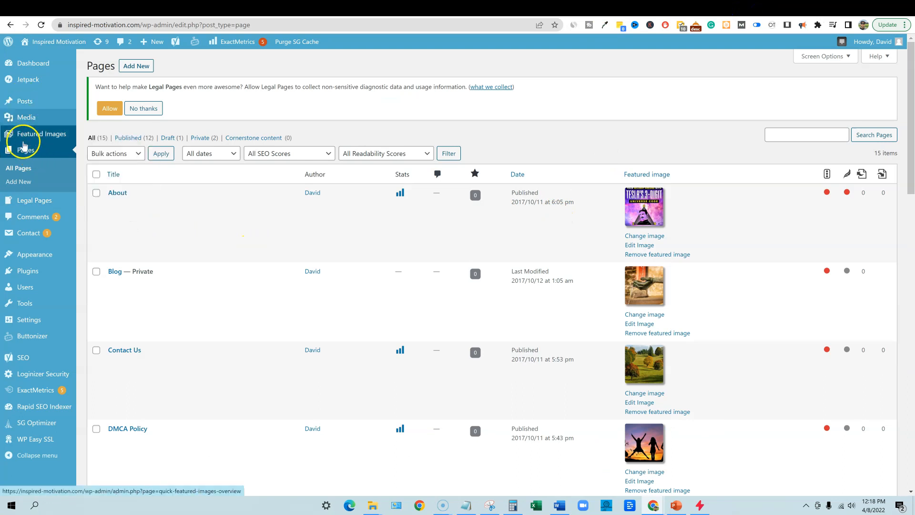
pyautogui.moveTo(56, 287)
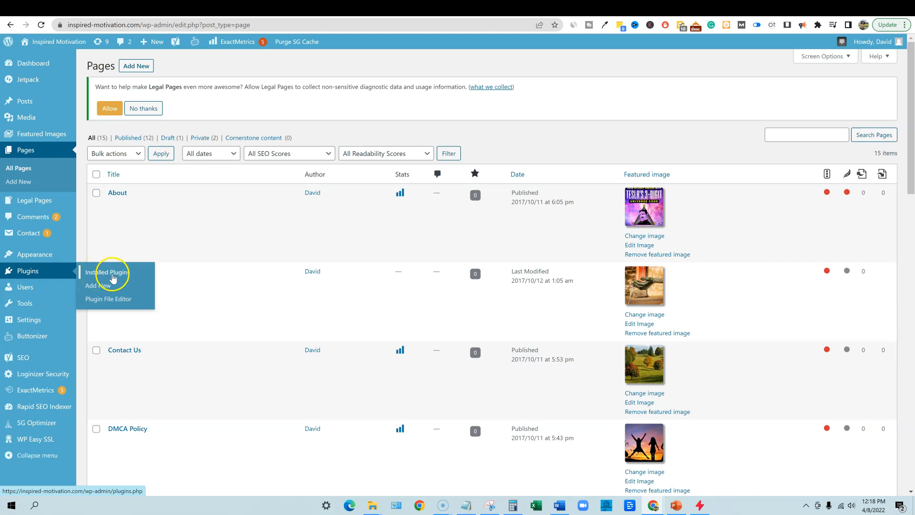
pyautogui.click(102, 285)
pyautogui.click(787, 140)
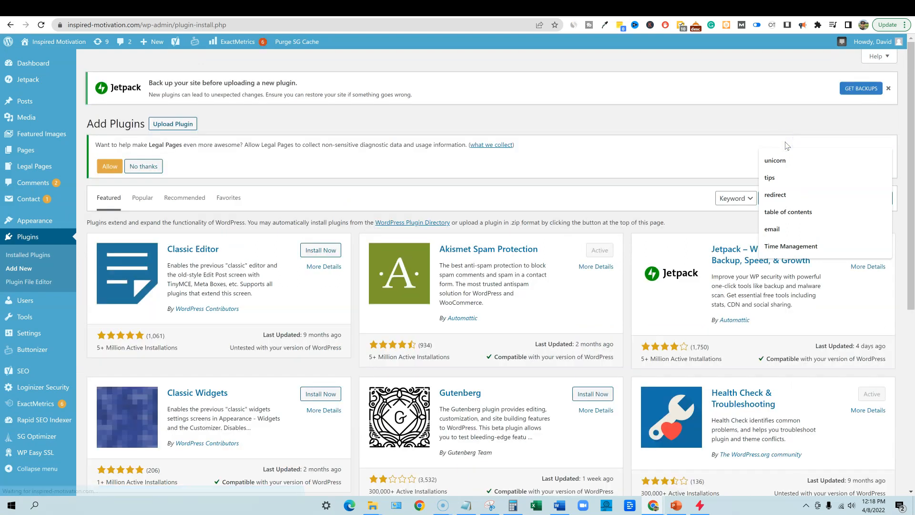
pyautogui.write('header')
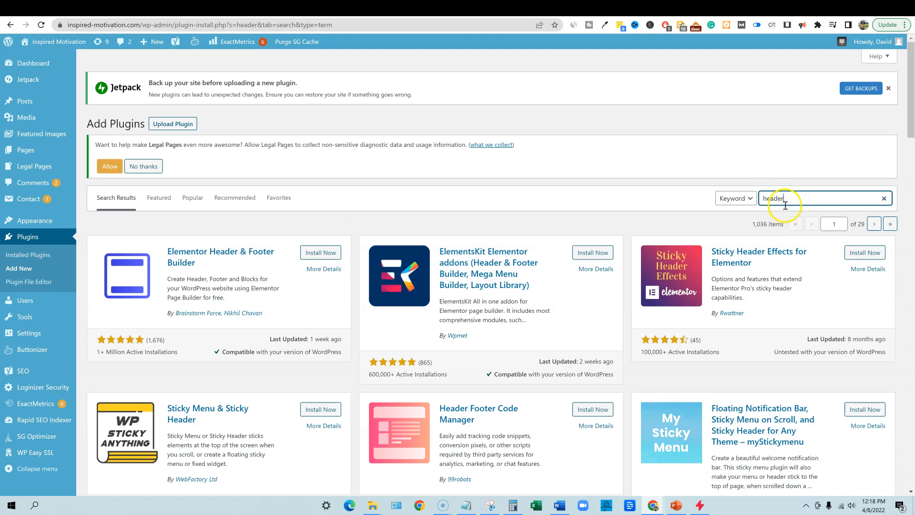
pyautogui.click(789, 200)
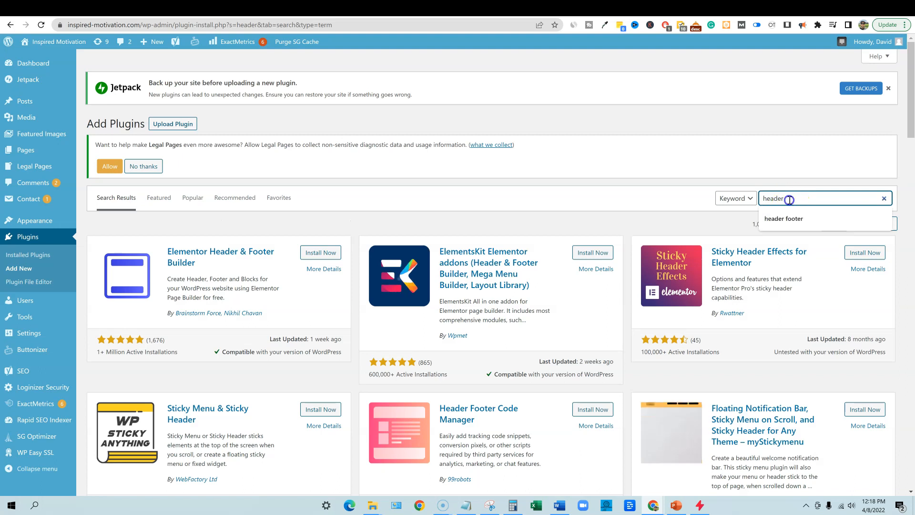
pyautogui.write('footer')
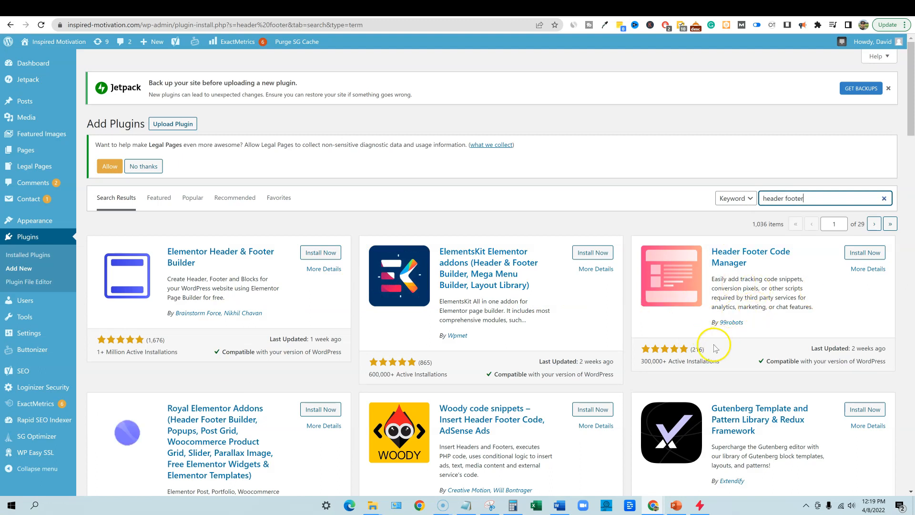
pyautogui.scroll(-1, 696, 341)
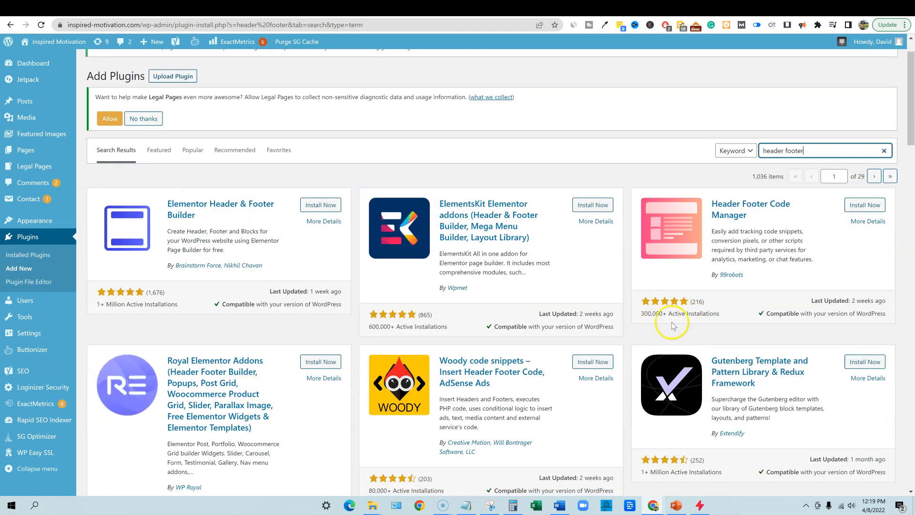
pyautogui.scroll(-5, 587, 291)
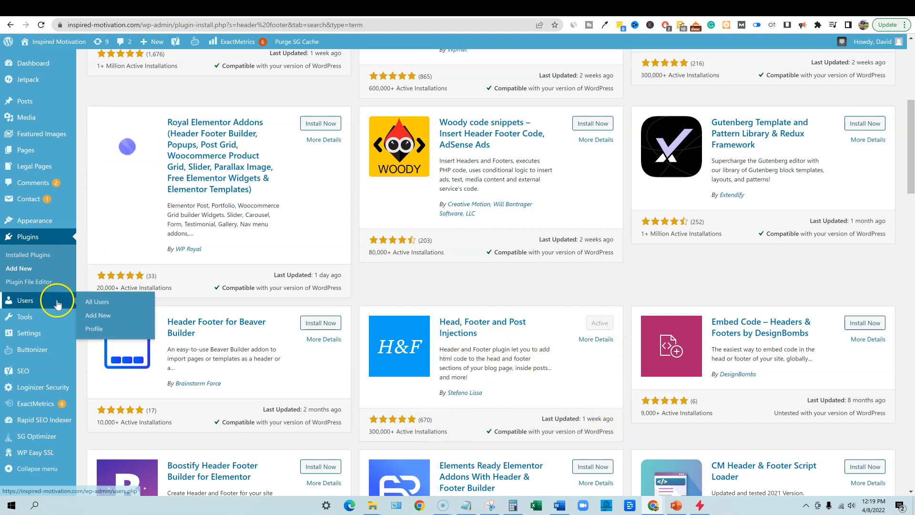
# Open the Header and Footer settings of the Head, Footer and Post Injections plugin
pyautogui.moveTo(31, 334)
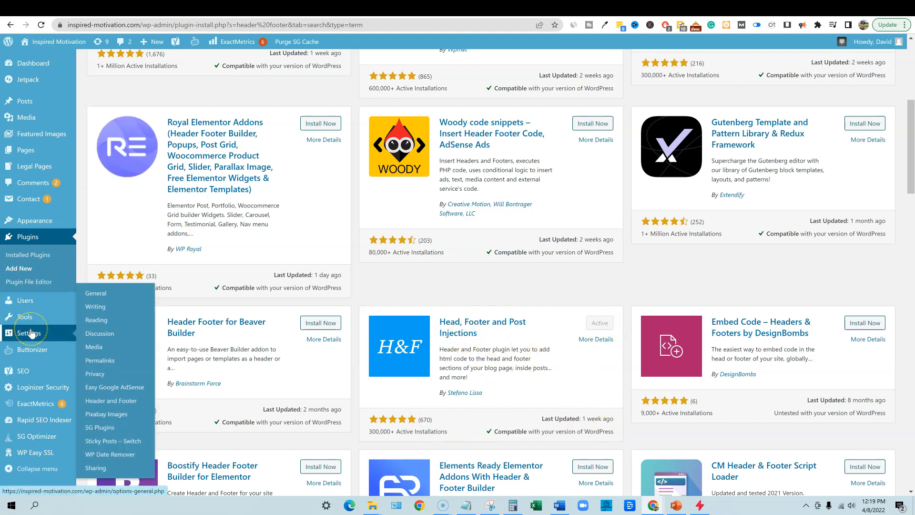
pyautogui.click(123, 337)
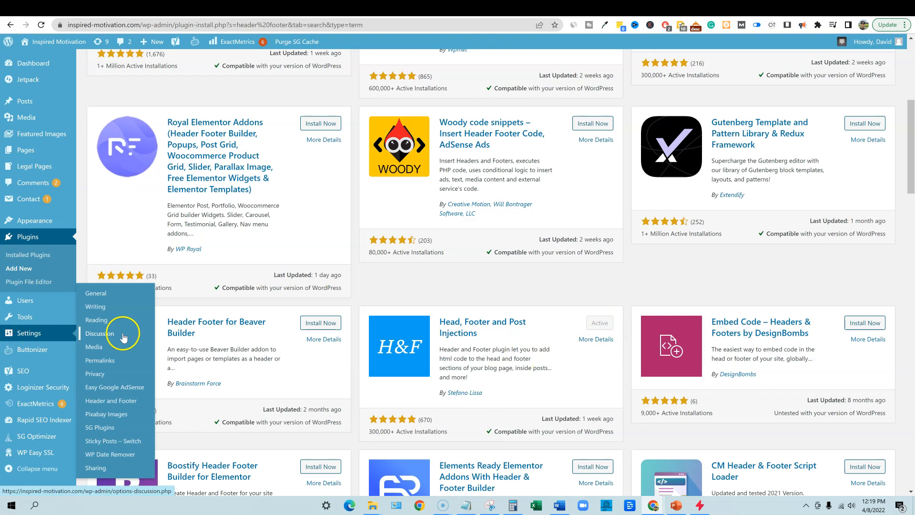
pyautogui.click(113, 403)
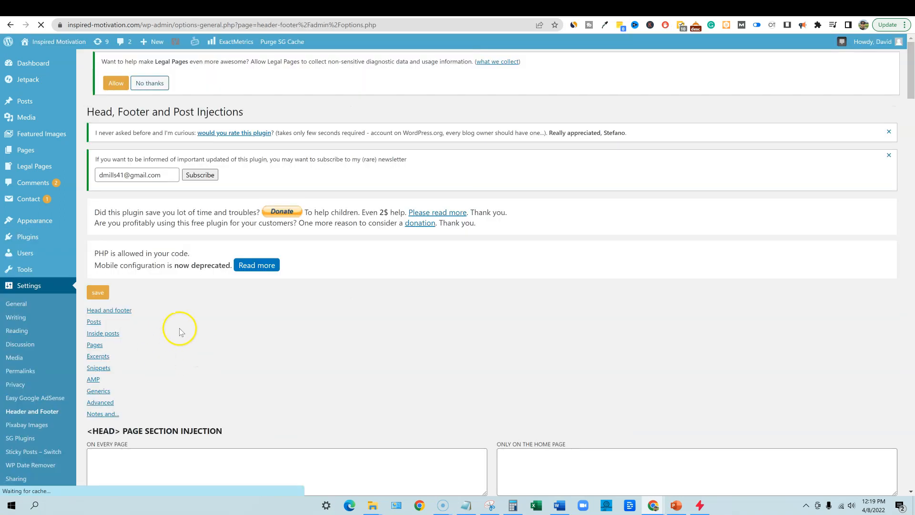
# Paste the copied embed script into the head section injection for every page and save the plugin settings
pyautogui.scroll(-5, 270, 307)
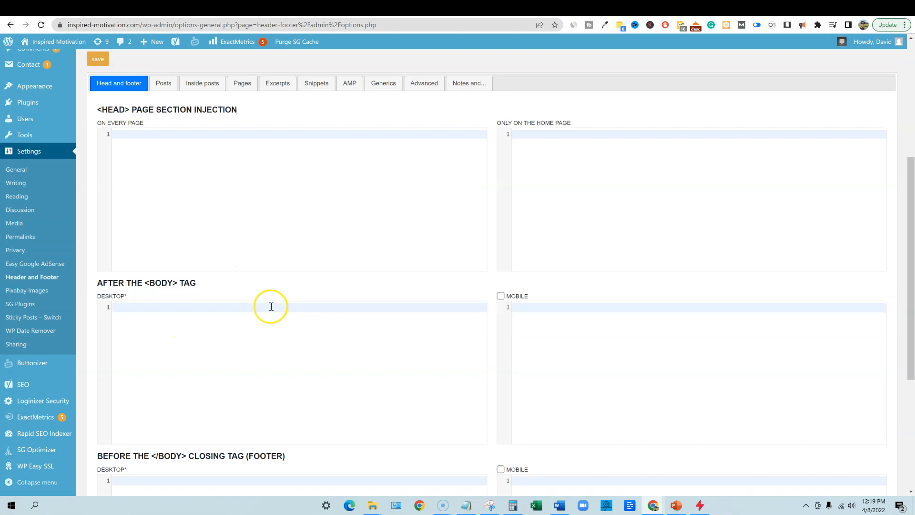
pyautogui.scroll(-5, 270, 306)
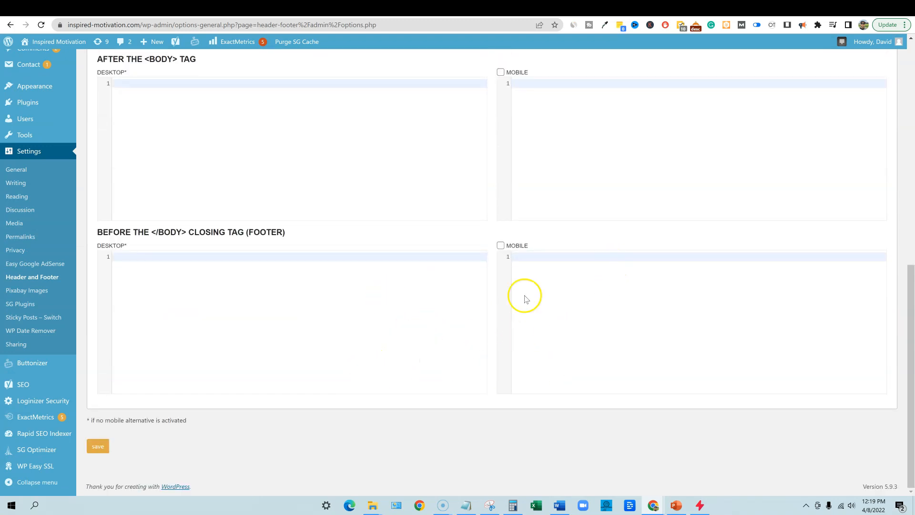
pyautogui.scroll(5, 526, 299)
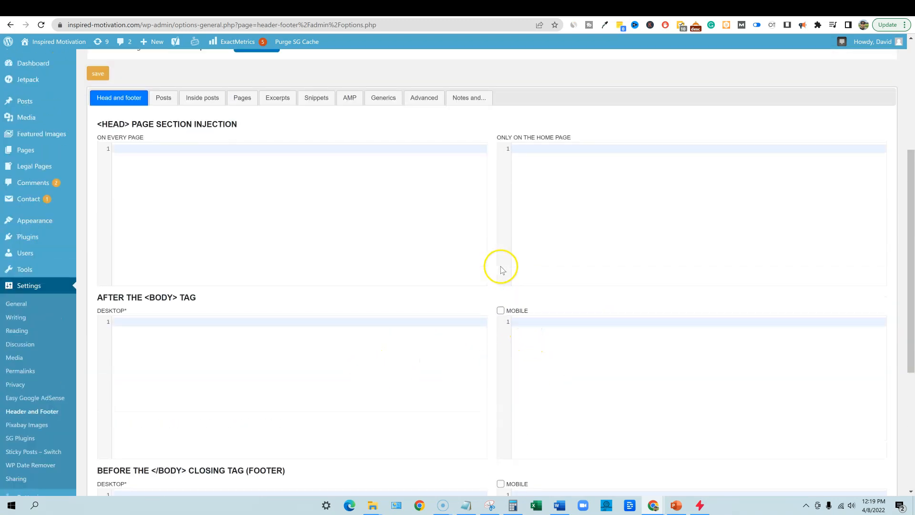
pyautogui.scroll(3, 501, 269)
pyautogui.scroll(-1, 486, 289)
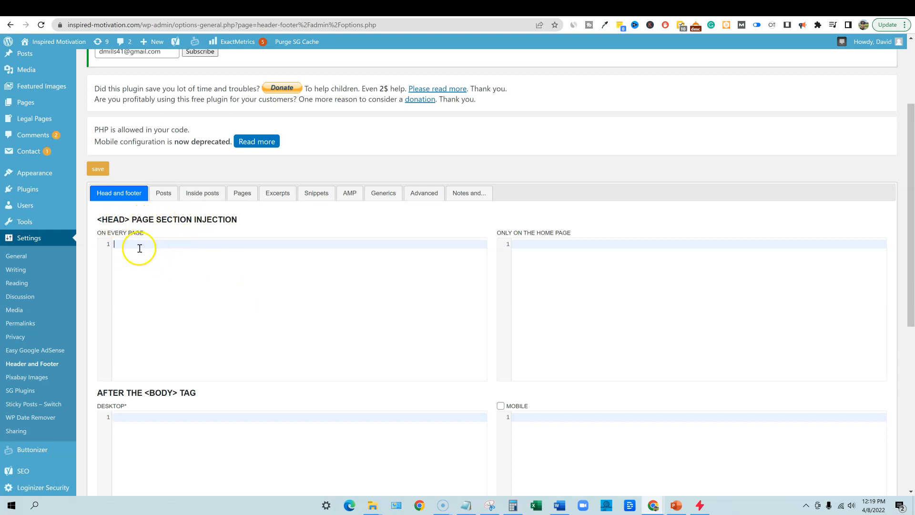
pyautogui.hotkey('ctrl', 'v')
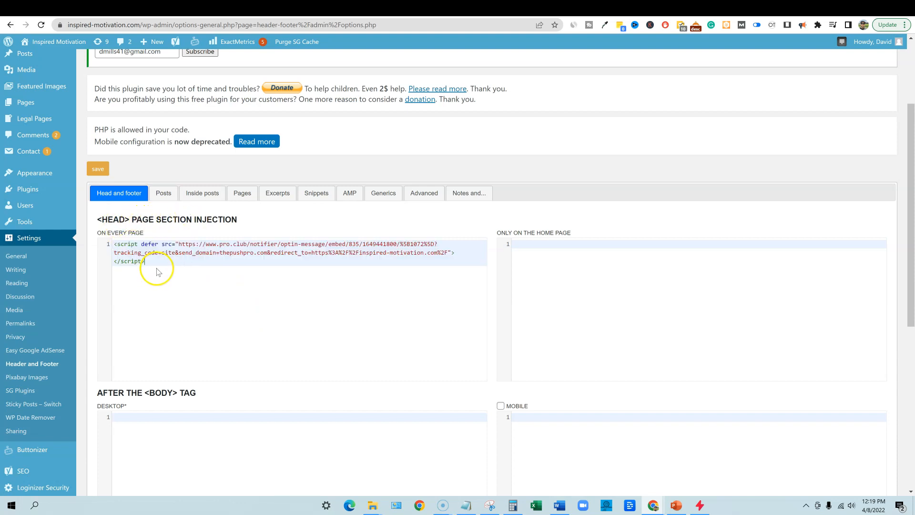
pyautogui.scroll(-6, 316, 348)
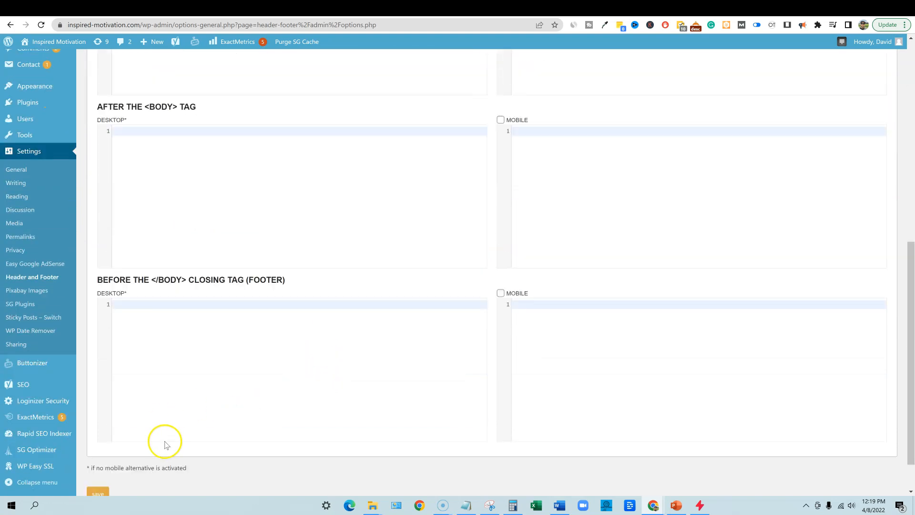
pyautogui.scroll(-1, 180, 400)
pyautogui.scroll(8, 239, 308)
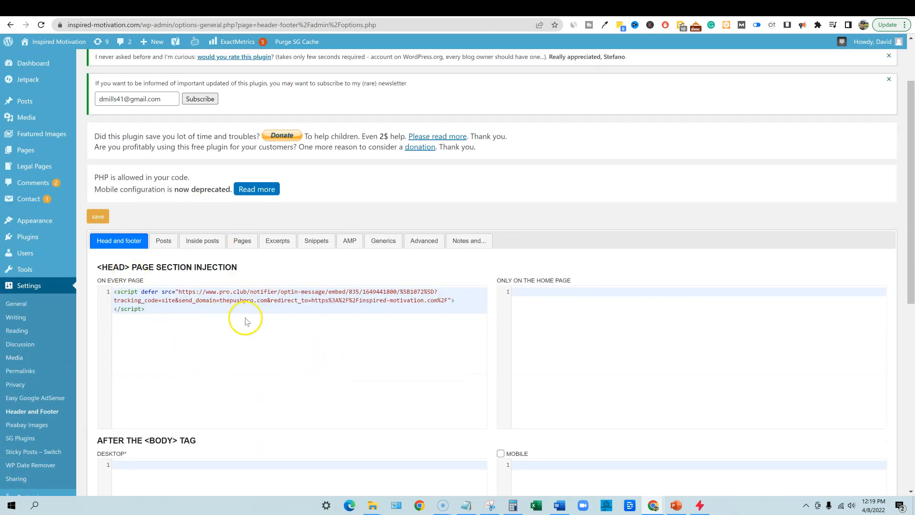
pyautogui.scroll(-8, 212, 375)
pyautogui.click(98, 448)
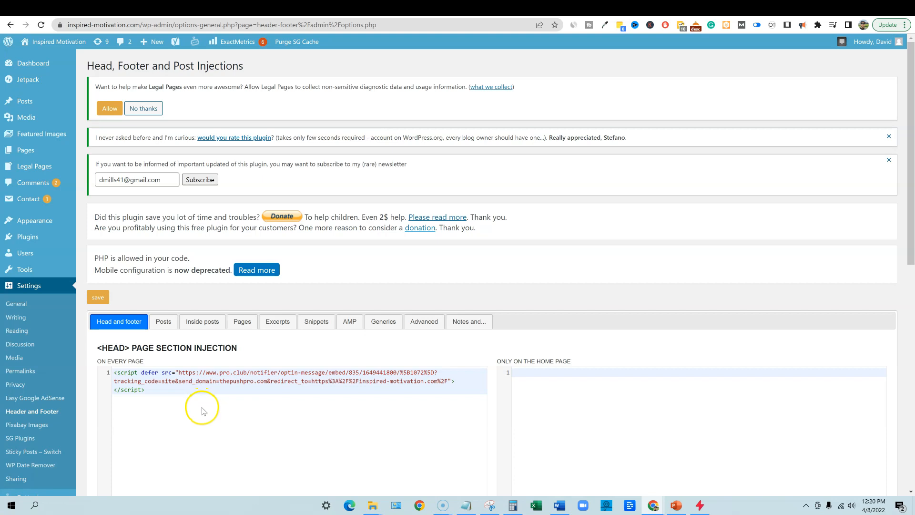
# Check the saved head injection, switch to the Inspired Motivation homepage and reload it to test the optin message
pyautogui.scroll(-2, 206, 410)
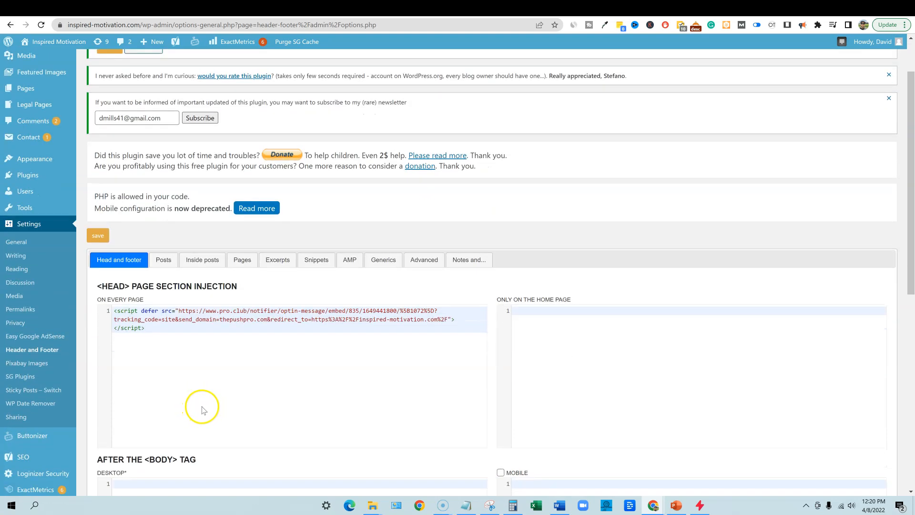
pyautogui.scroll(-1, 205, 407)
pyautogui.scroll(-7, 204, 404)
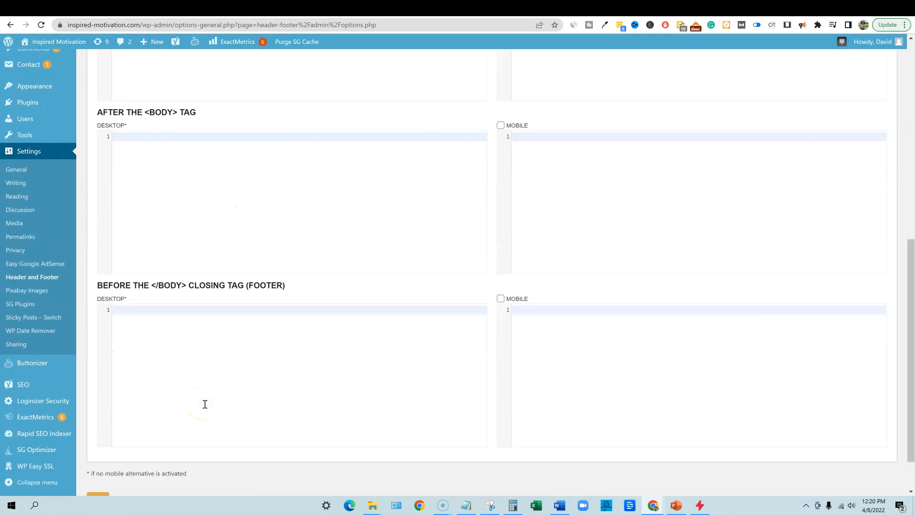
pyautogui.scroll(10, 202, 405)
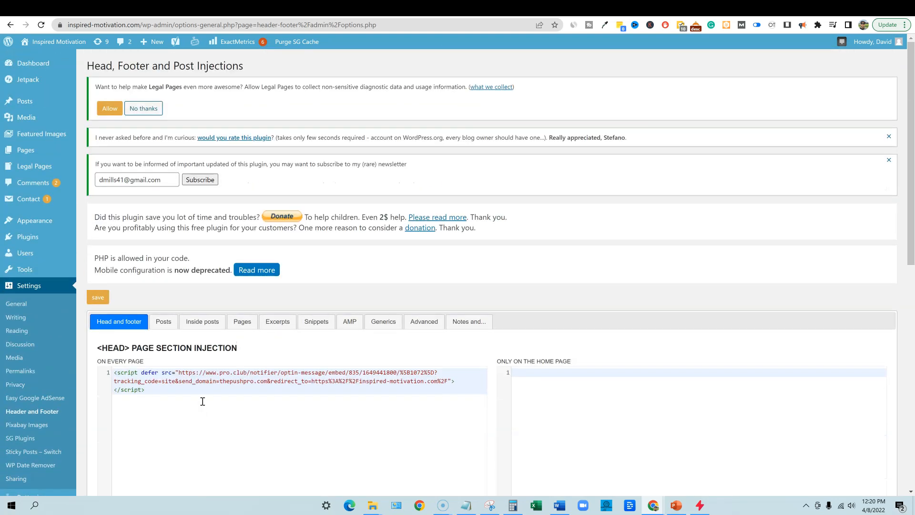
pyautogui.scroll(-1, 210, 404)
pyautogui.scroll(1, 225, 403)
pyautogui.click(775, 11)
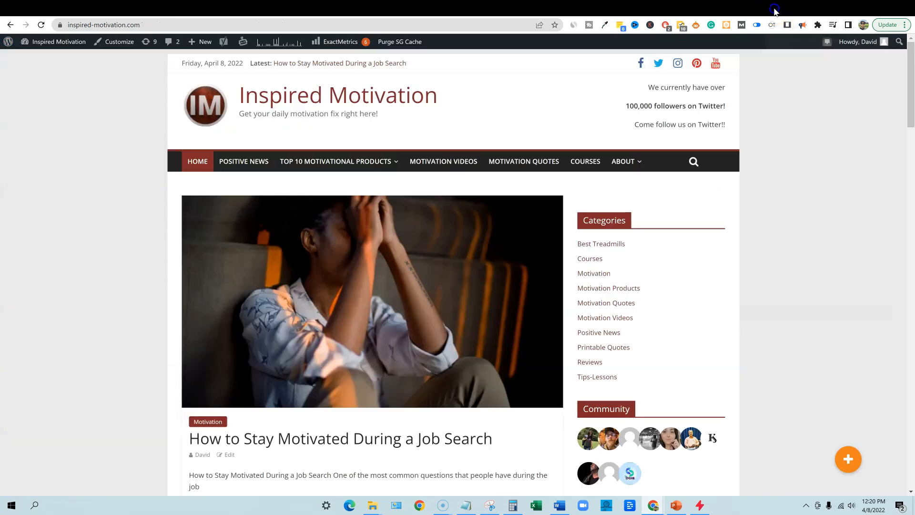
pyautogui.click(40, 24)
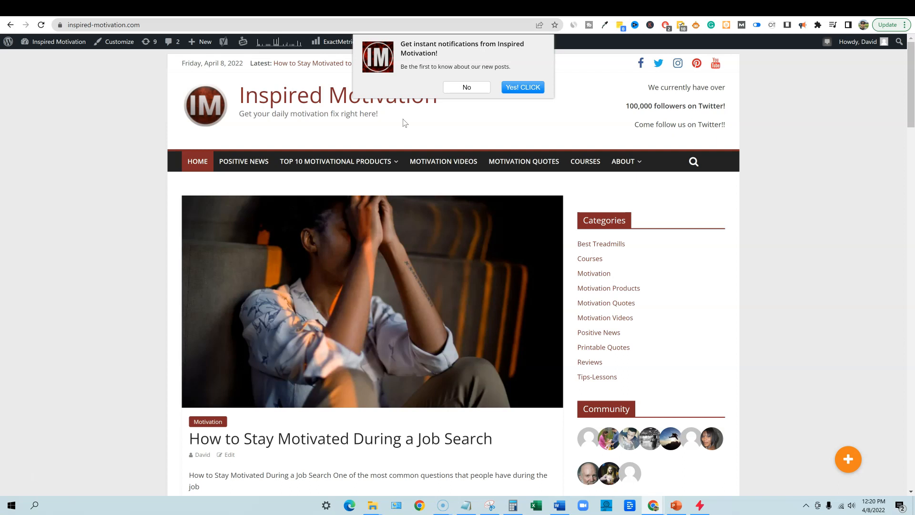
# Subscribe to Inspired Motivation's notifications by accepting the optin message on the homepage
pyautogui.click(494, 47)
pyautogui.click(531, 89)
pyautogui.click(469, 87)
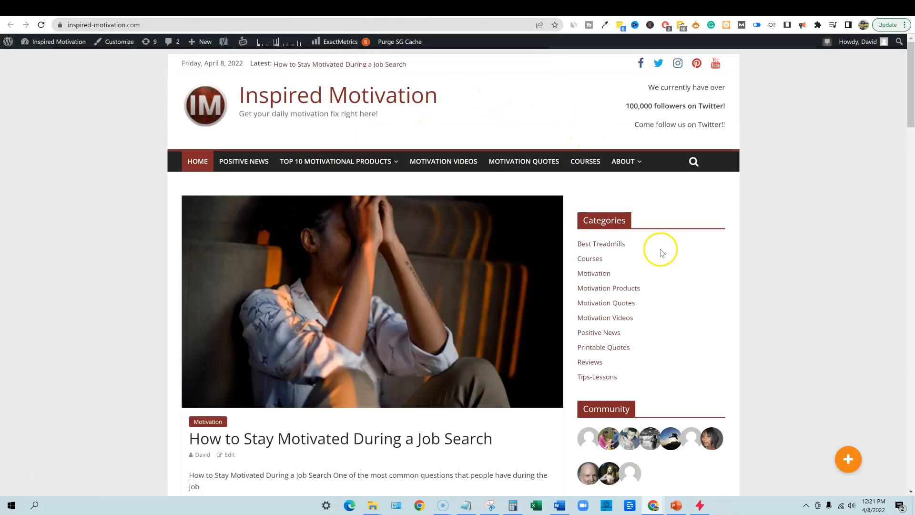
# Return to PushPRO and check the subscriber figures of the "inspired motivation" list
pyautogui.click(705, 13)
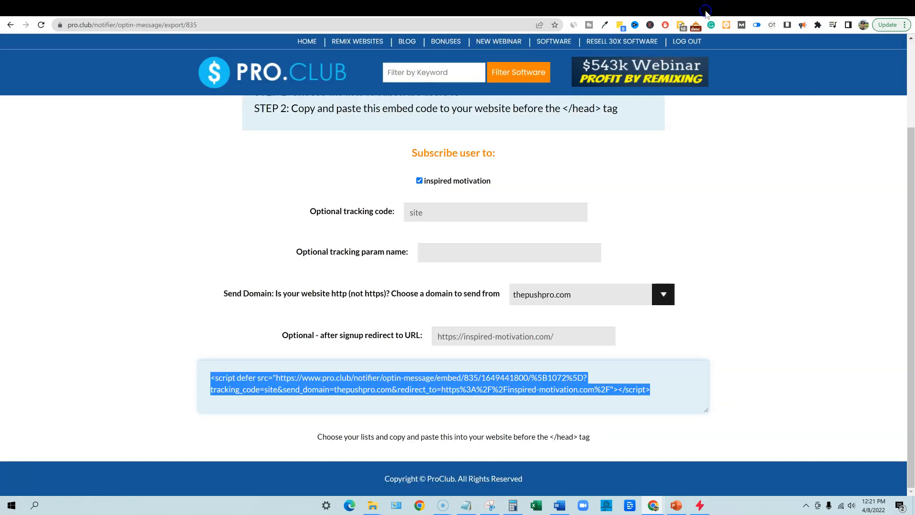
pyautogui.click(699, 160)
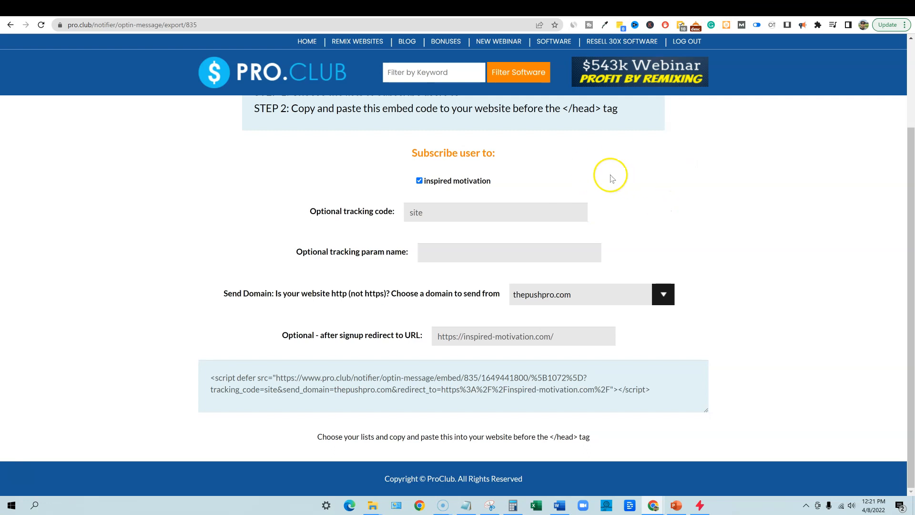
pyautogui.scroll(1, 568, 161)
pyautogui.scroll(2, 568, 161)
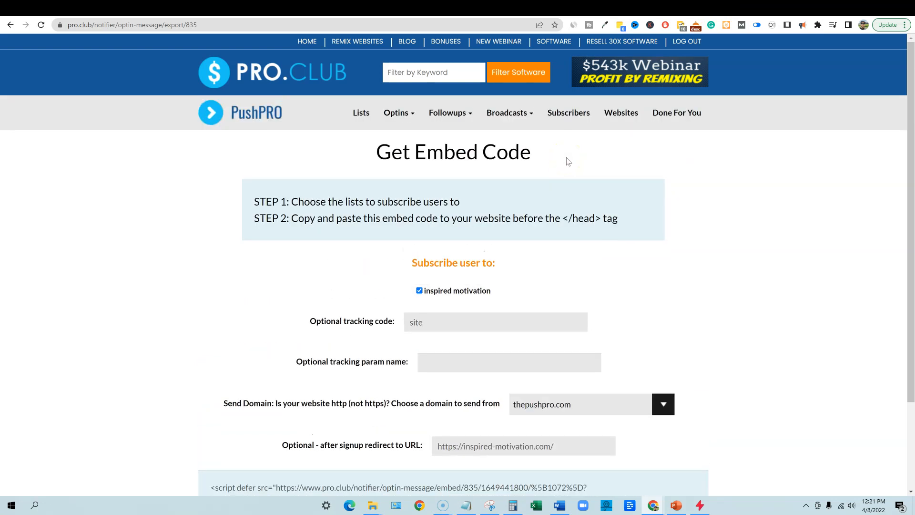
pyautogui.click(360, 113)
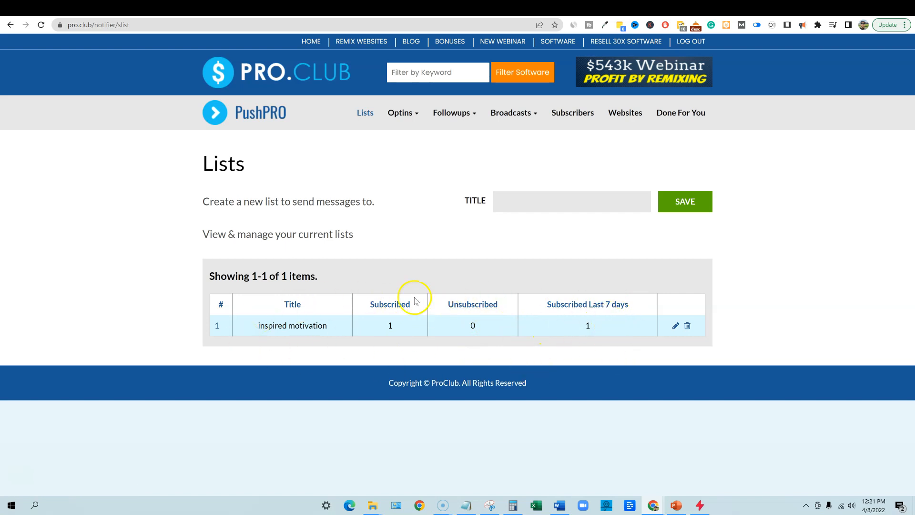
# Create a new broadcast message in PushPRO and title it "New Offer Today"
pyautogui.click(535, 115)
pyautogui.click(542, 140)
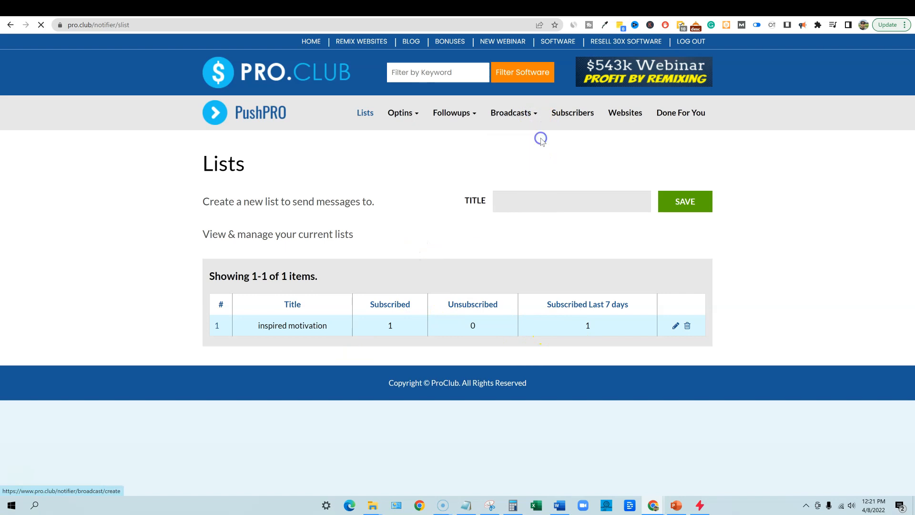
pyautogui.click(231, 220)
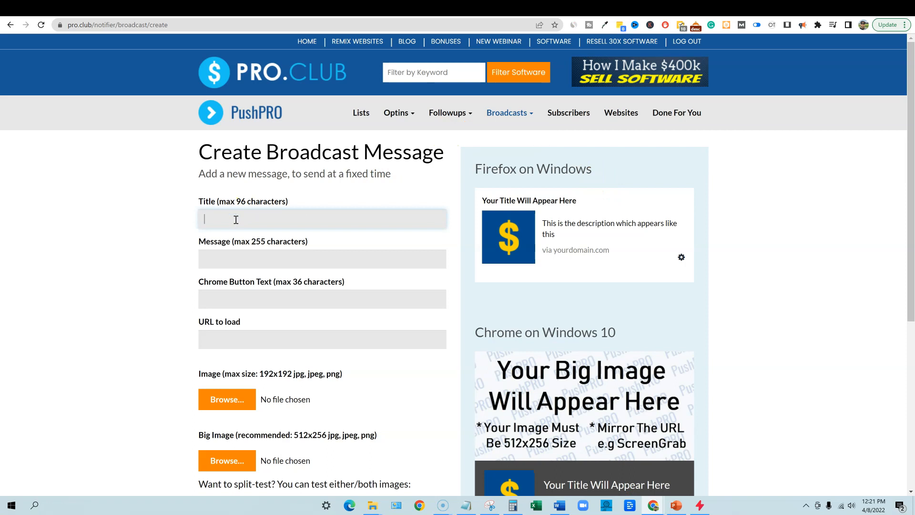
pyautogui.write('New Offer Today')
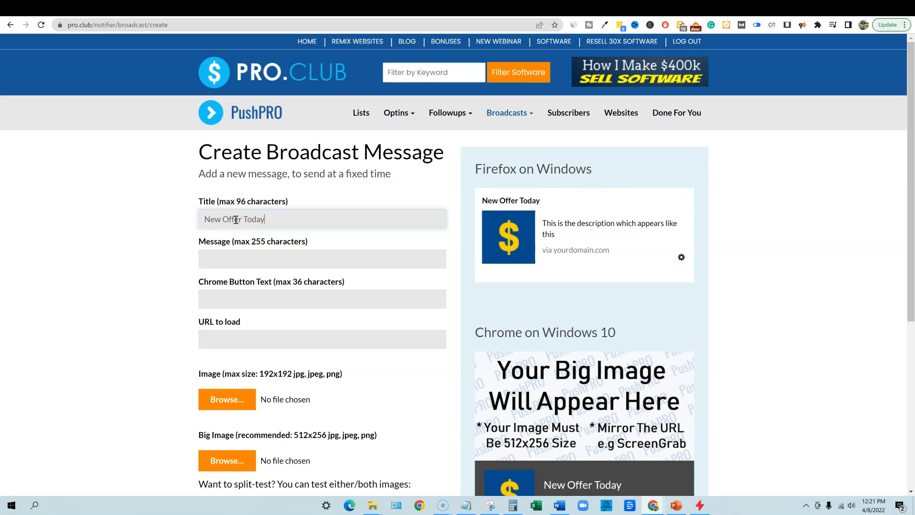
# Enter "Get Motivated for Free" as the broadcast message and "click here" as the Chrome button text
pyautogui.click(281, 264)
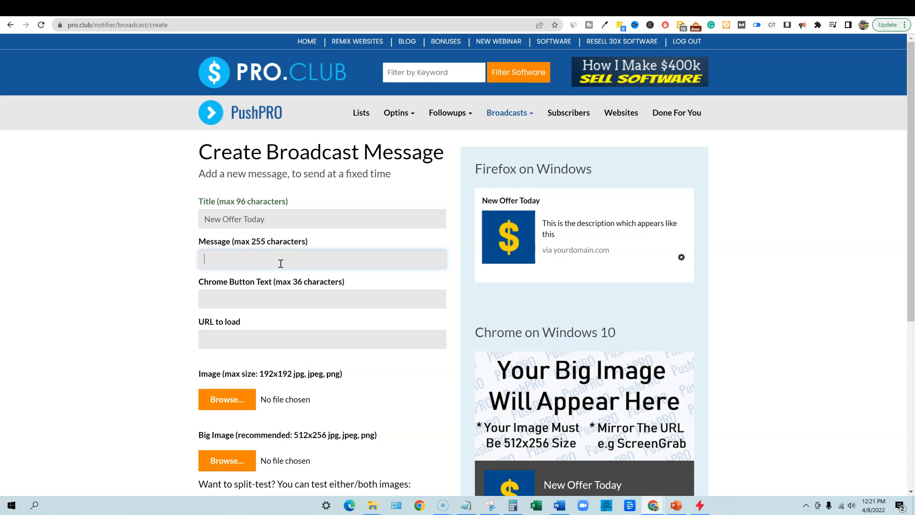
pyautogui.write('Get Motivated for Free')
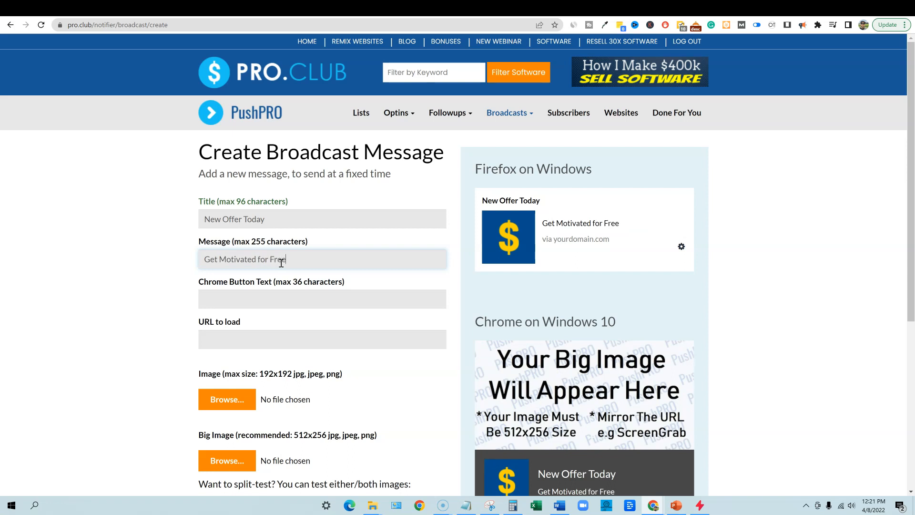
pyautogui.click(283, 299)
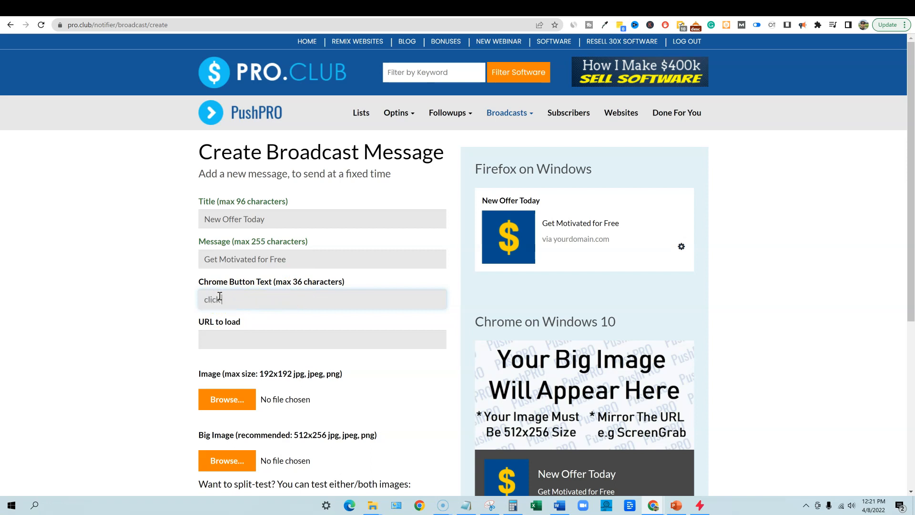
# Open the "What to Expect From a Motivation Tshirt" article among Inspired Motivation's motivation products and copy its web address
pyautogui.click(228, 342)
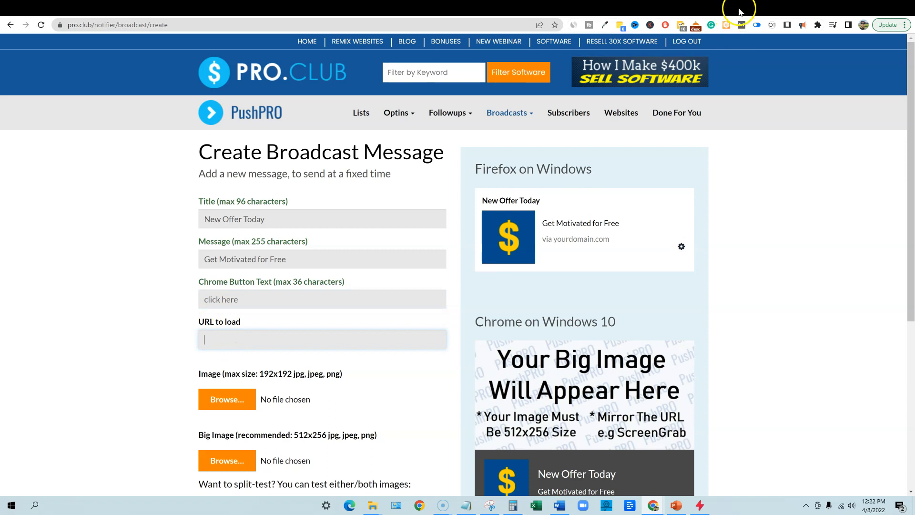
pyautogui.click(739, 10)
pyautogui.click(759, 10)
pyautogui.moveTo(389, 162)
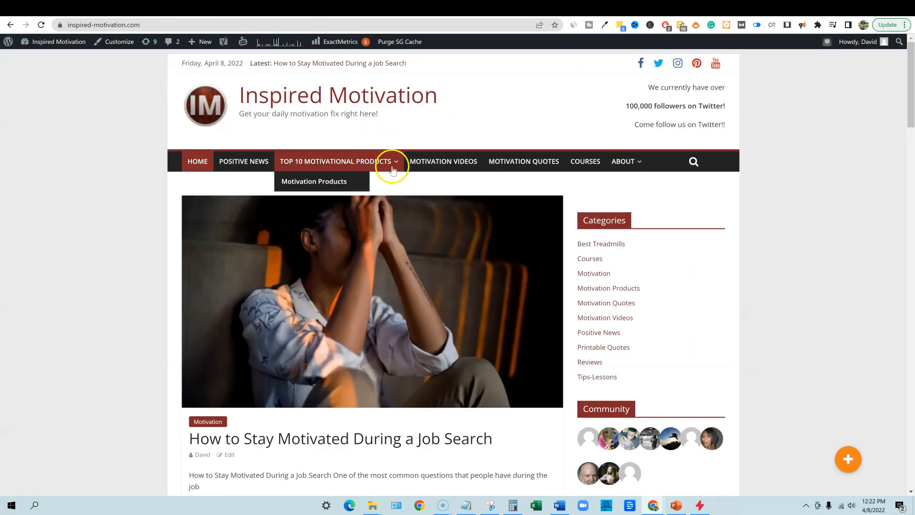
pyautogui.click(330, 186)
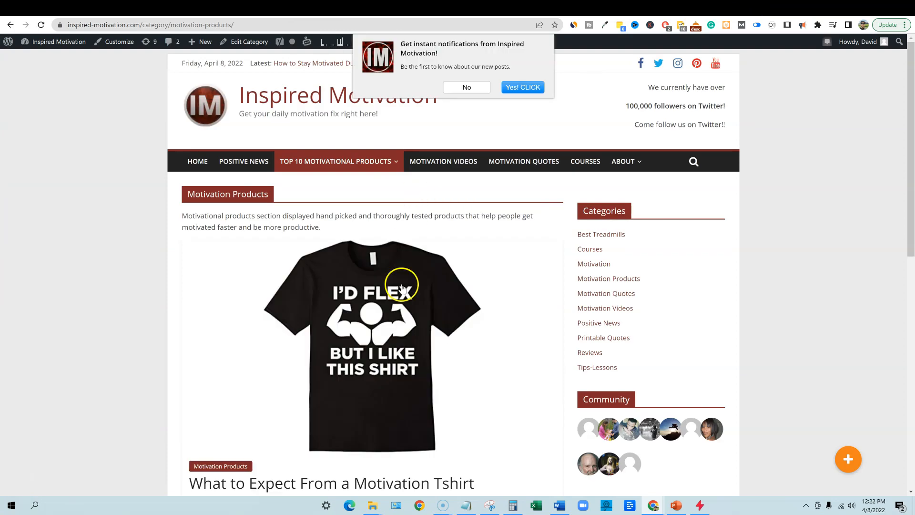
pyautogui.scroll(-3, 401, 284)
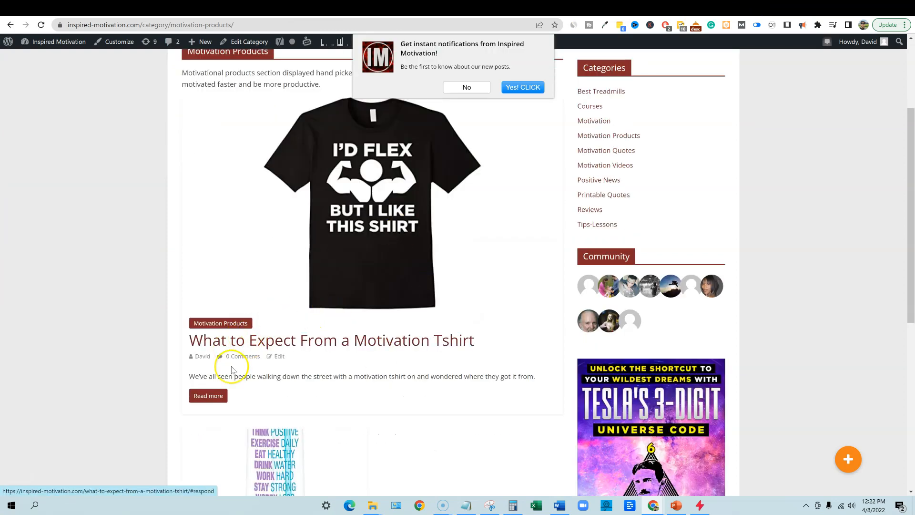
pyautogui.click(208, 395)
pyautogui.click(271, 25)
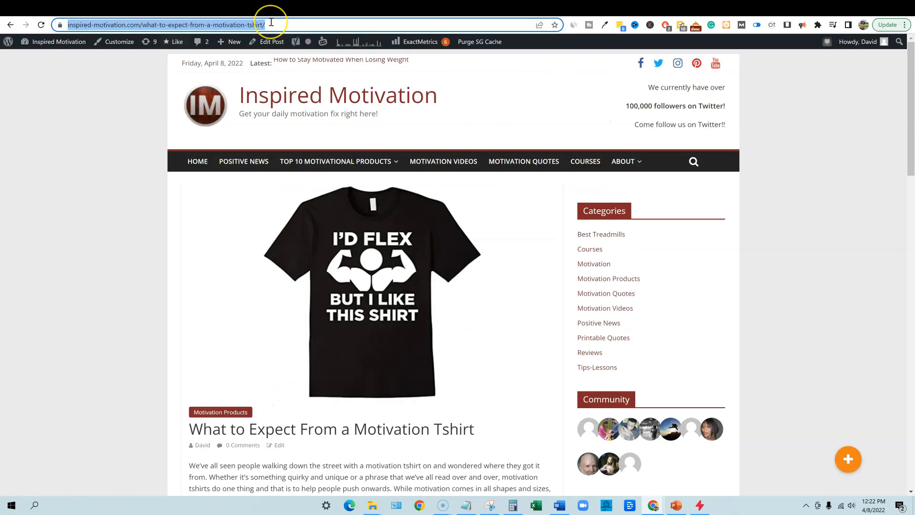
pyautogui.hotkey('ctrl', 'c')
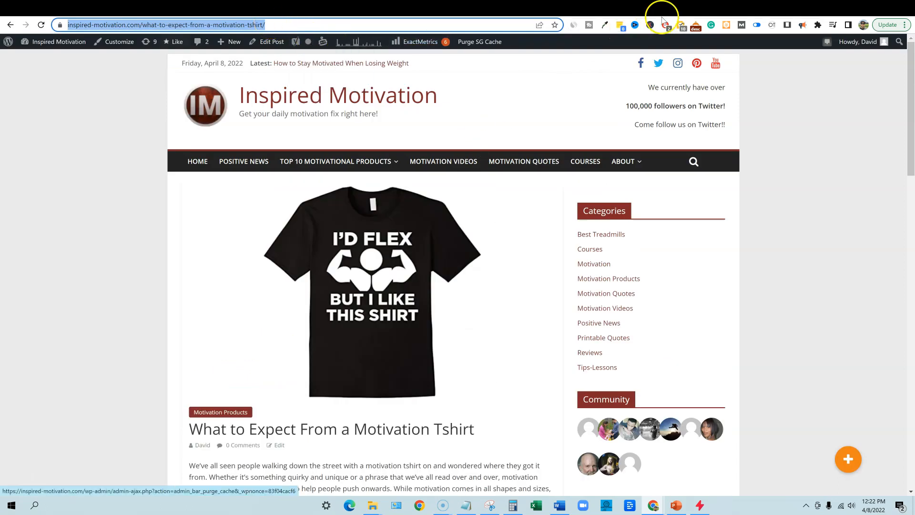
# Return to the PushPRO broadcast form and paste the copied article address as the URL to load
pyautogui.click(724, 6)
pyautogui.click(259, 339)
pyautogui.hotkey('ctrl', 'v')
# Upload "inspired motivation logo.png" from Downloads as the broadcast's 192x192 image
pyautogui.scroll(-2, 253, 416)
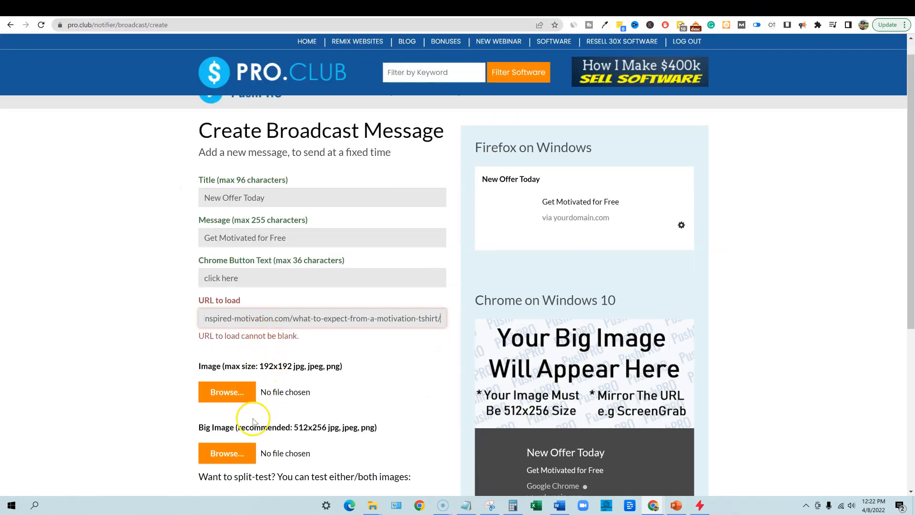
pyautogui.click(240, 318)
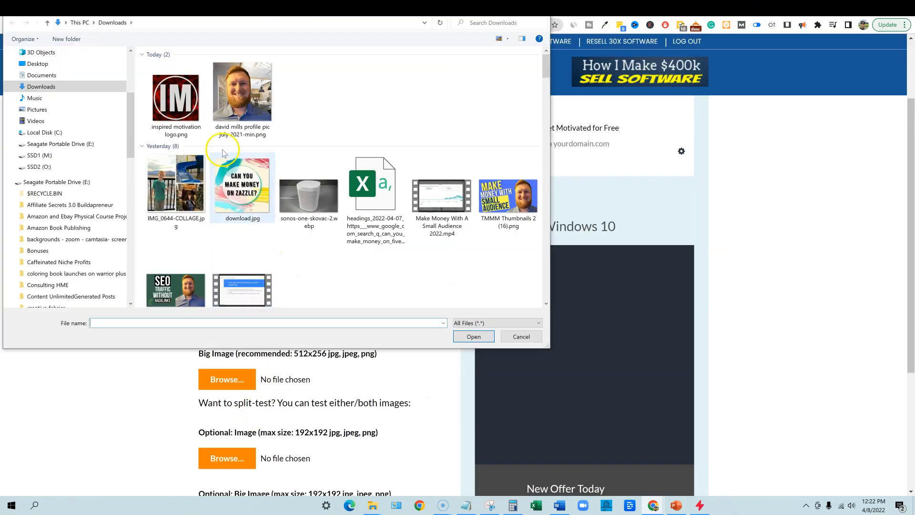
pyautogui.click(180, 111)
pyautogui.click(472, 336)
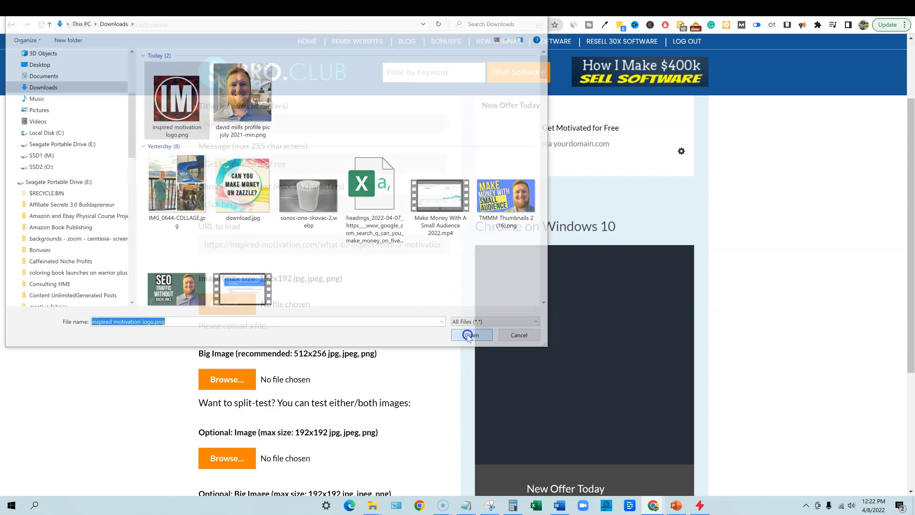
# Choose the "inspired motivation" list as the broadcast's recipient and try to save the broadcast
pyautogui.scroll(-3, 310, 371)
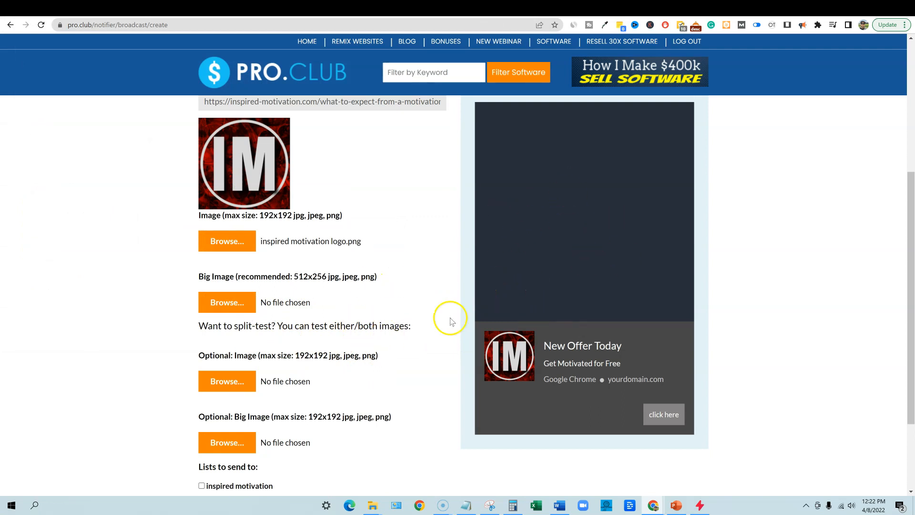
pyautogui.scroll(-3, 296, 348)
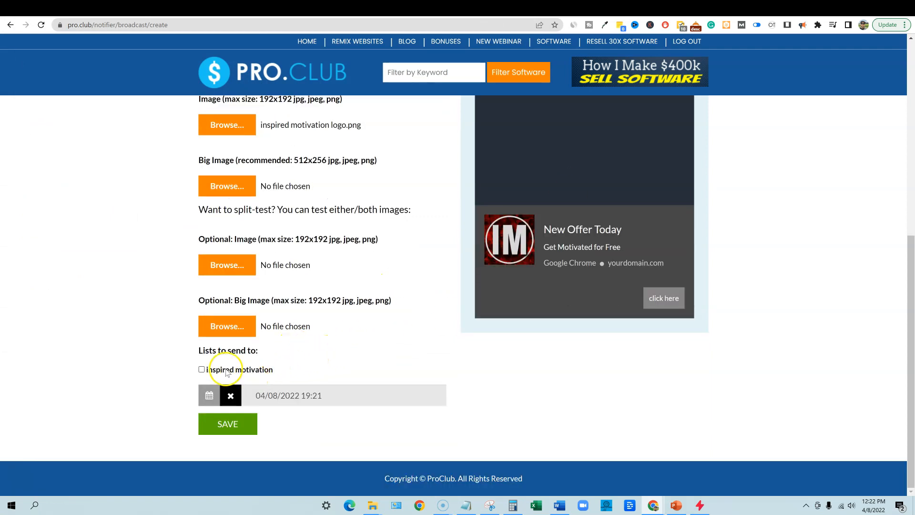
pyautogui.click(201, 369)
pyautogui.click(236, 427)
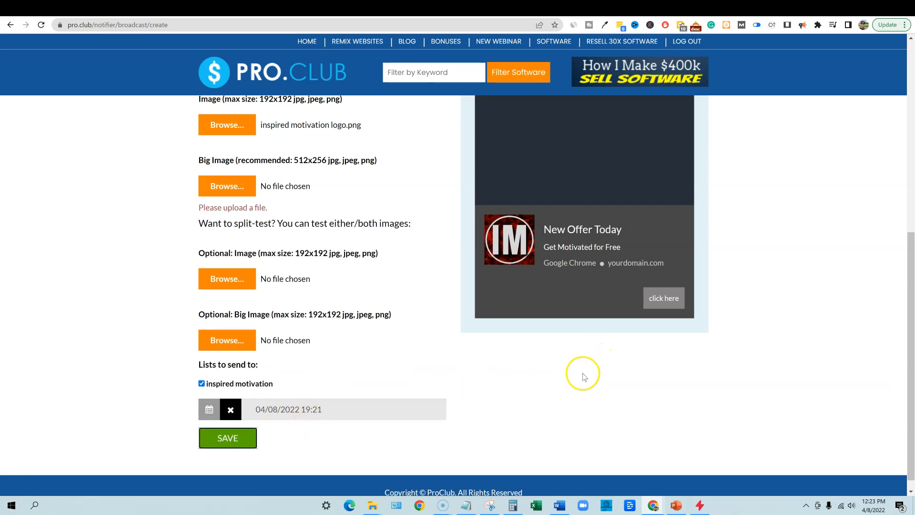
# Schedule the broadcast for 04/08/2022 at 12:25 and save it
pyautogui.scroll(7, 535, 447)
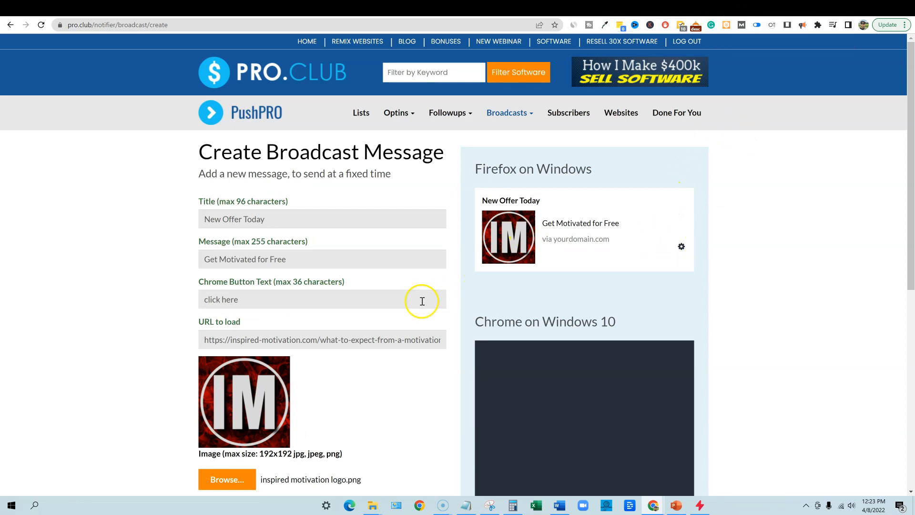
pyautogui.scroll(-7, 407, 339)
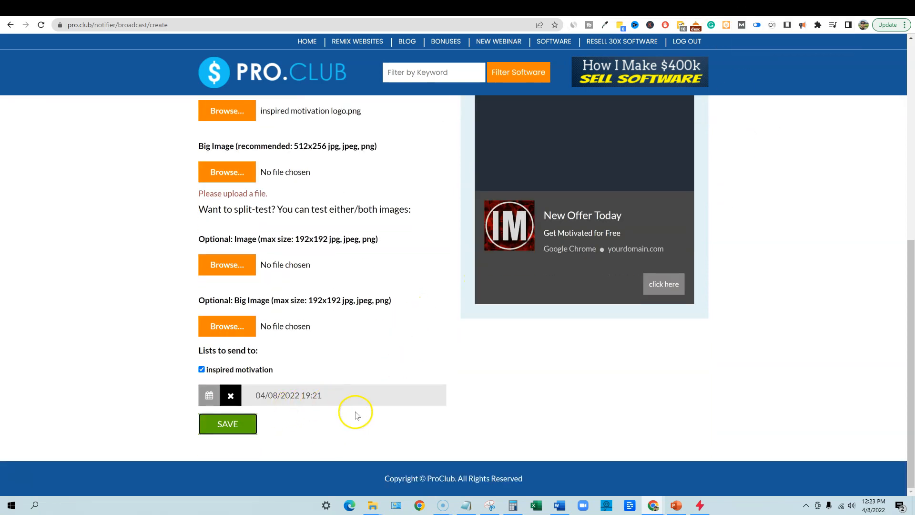
pyautogui.click(314, 395)
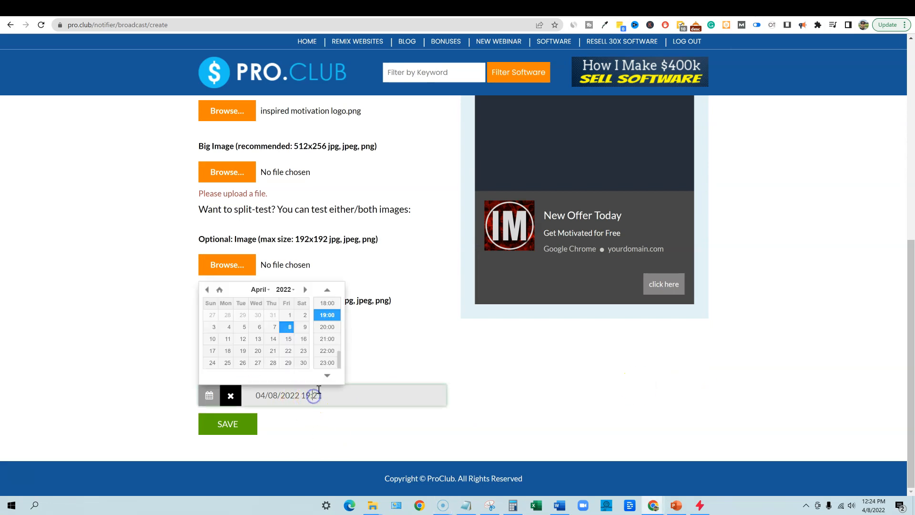
pyautogui.moveTo(340, 361); pyautogui.dragTo(336, 342)
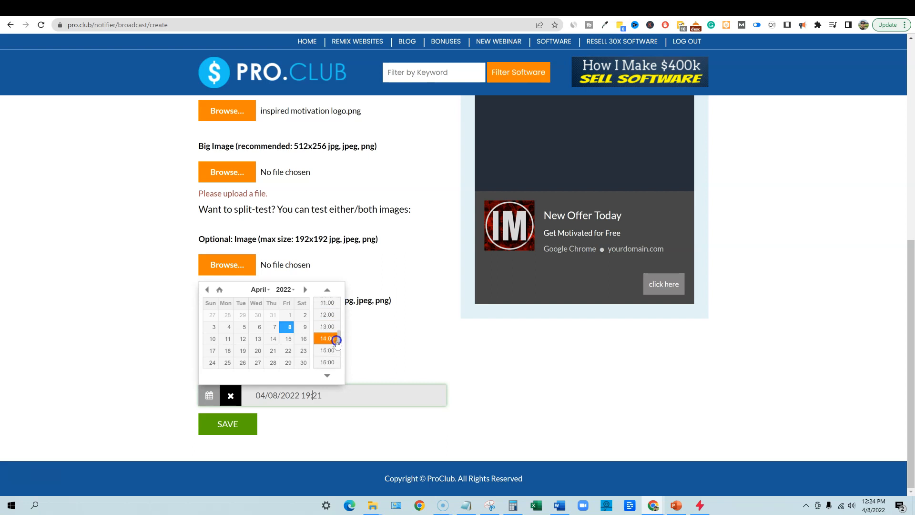
pyautogui.click(326, 315)
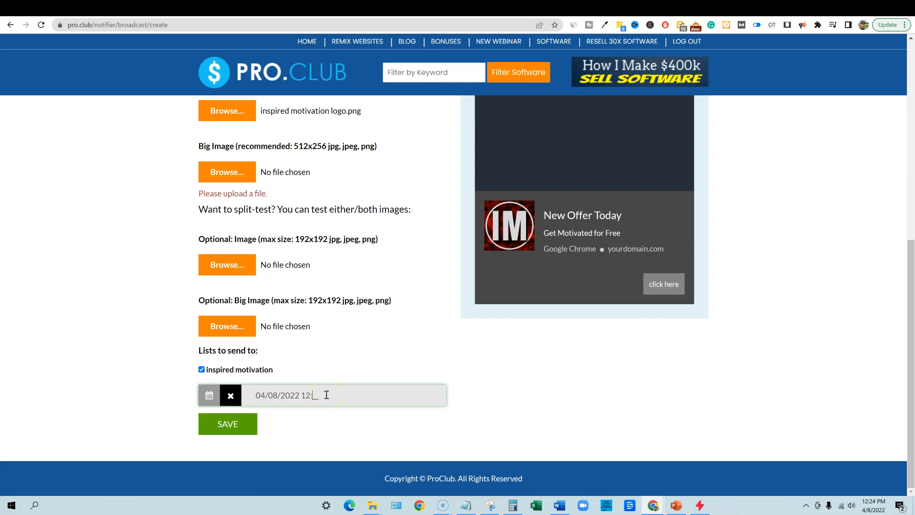
pyautogui.click(229, 424)
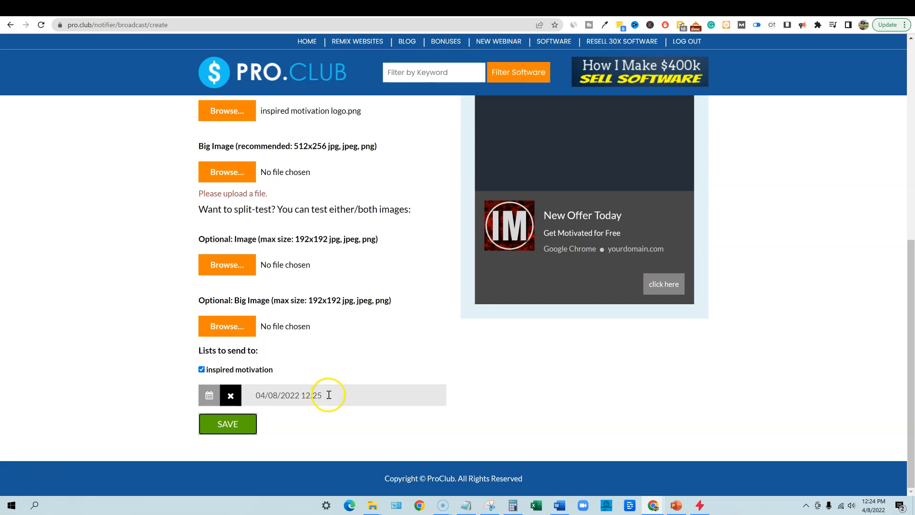
pyautogui.click(222, 423)
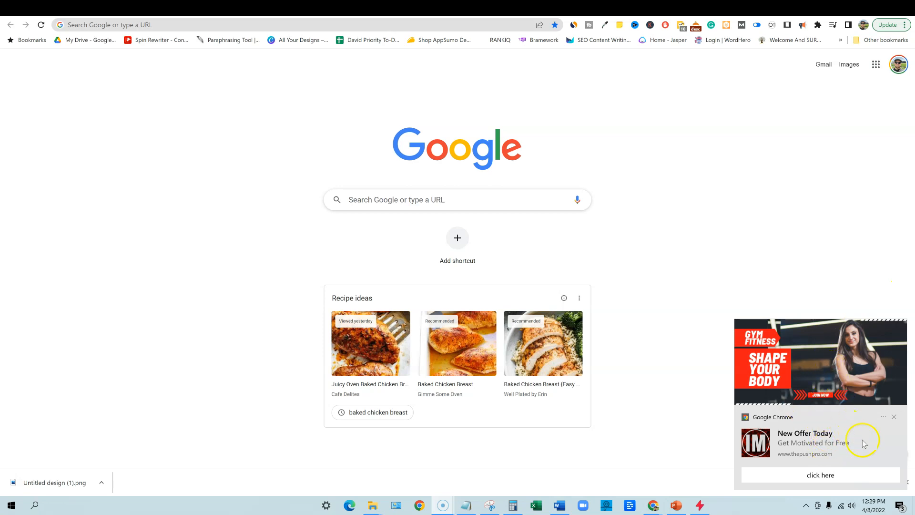
# Open the link in the received "New Offer Today" notification, decline the article's optin message and look over the page
pyautogui.click(827, 477)
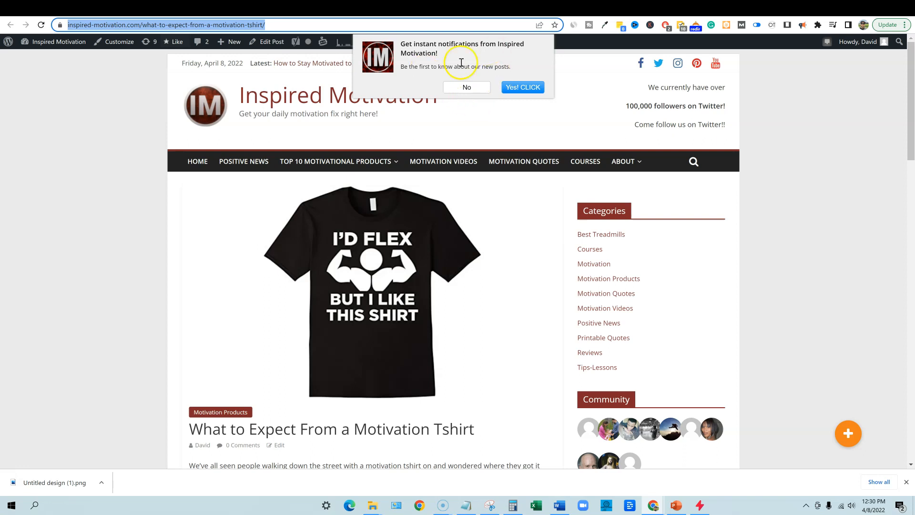
pyautogui.click(467, 88)
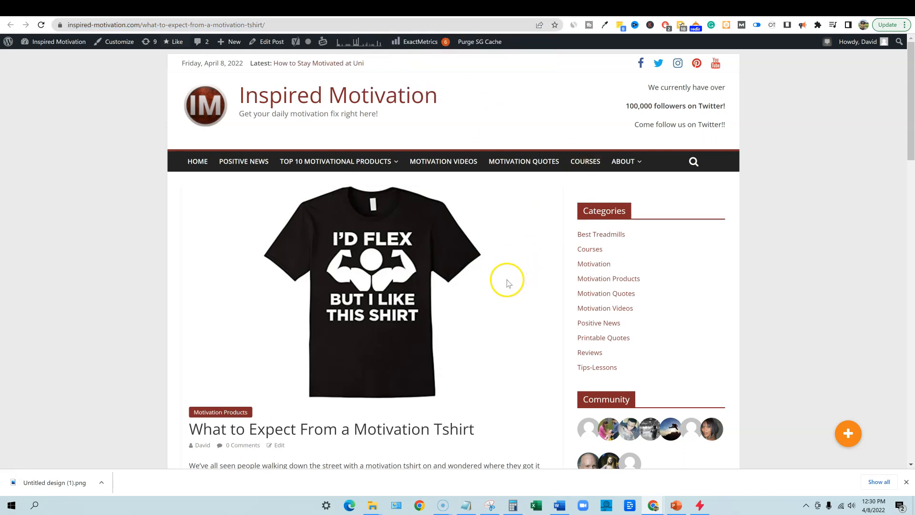
pyautogui.scroll(-6, 486, 291)
pyautogui.scroll(6, 488, 294)
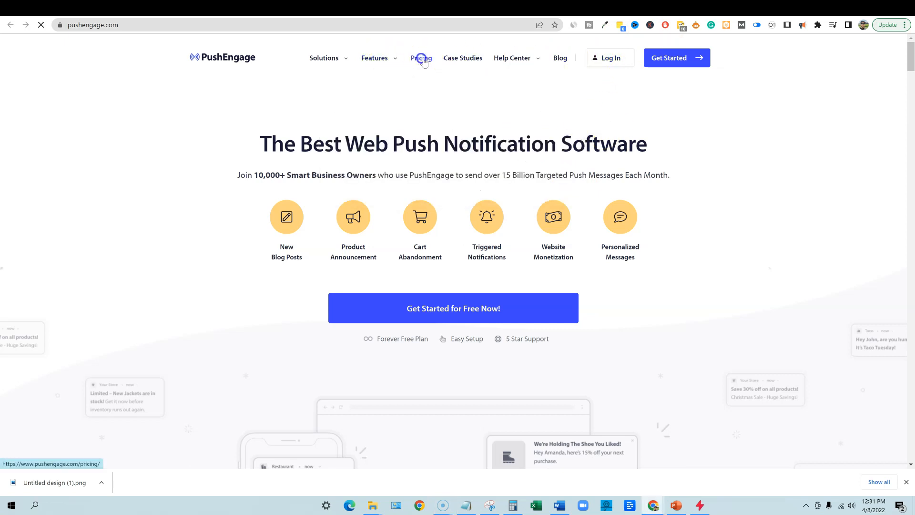
# Open PushEngage's pricing page and compare the Free, Business, Premium and Enterprise plans
pyautogui.click(420, 58)
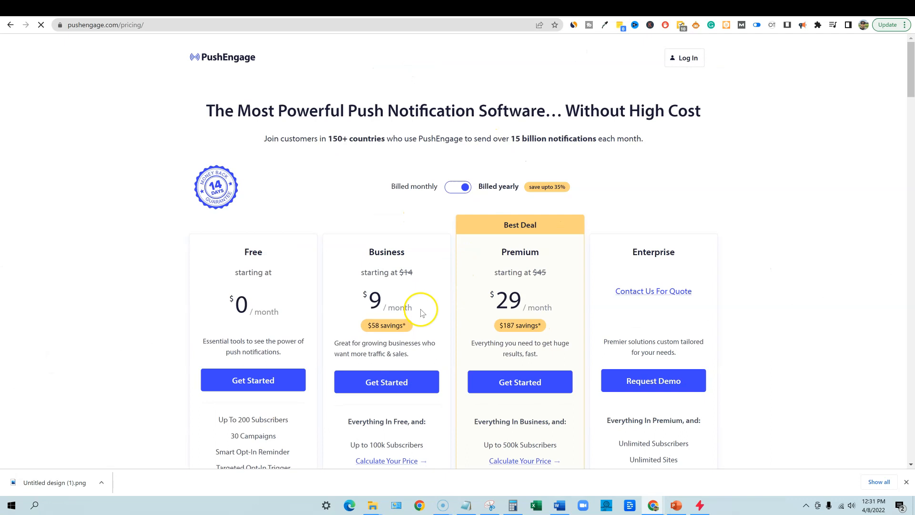
pyautogui.scroll(-1, 422, 309)
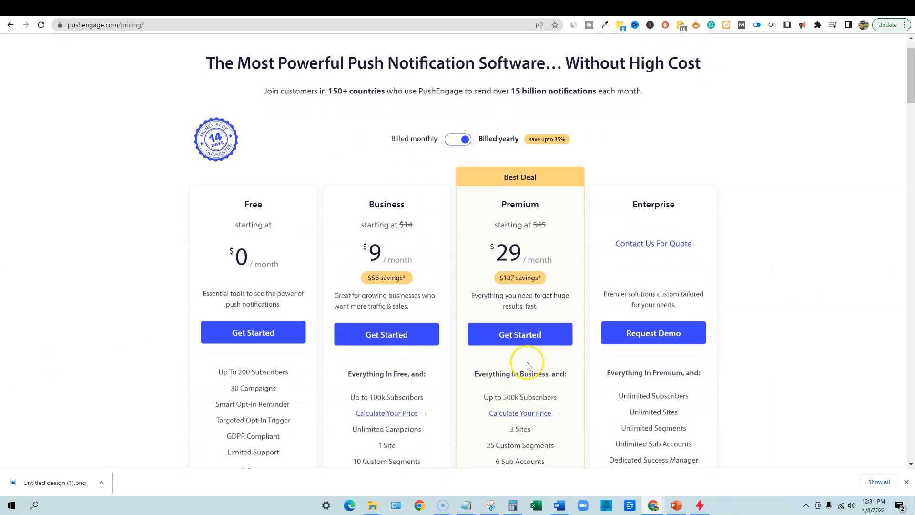
pyautogui.scroll(-4, 526, 361)
pyautogui.scroll(5, 526, 360)
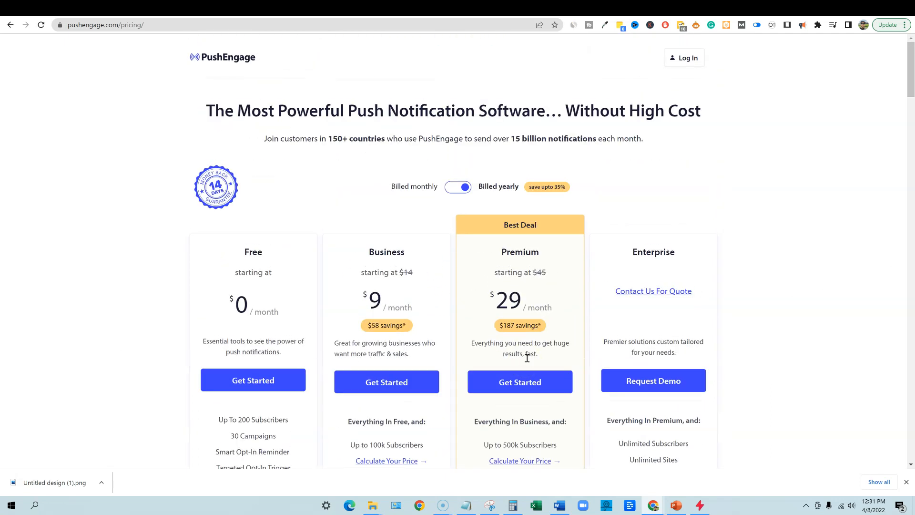
# Switch to the VWO Engage site, look over its landing page and examine VWO's pricing and plans
pyautogui.click(746, 11)
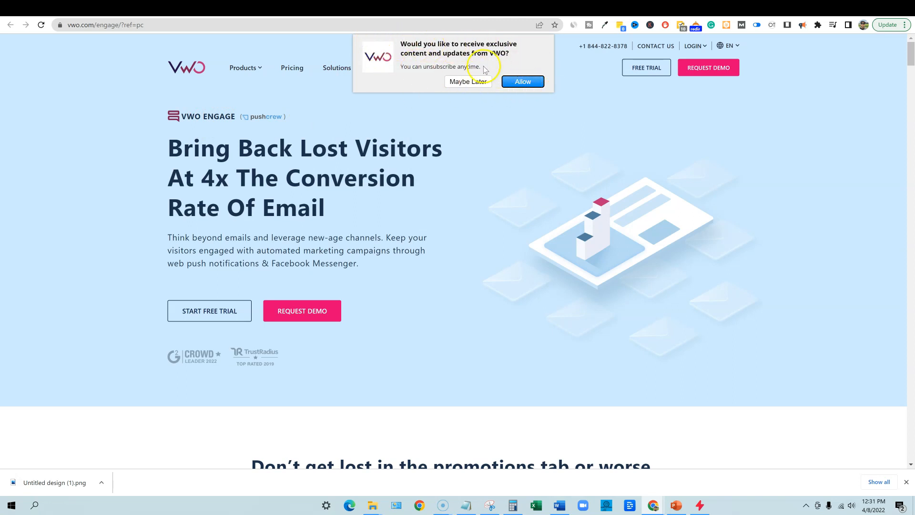
pyautogui.scroll(-10, 427, 261)
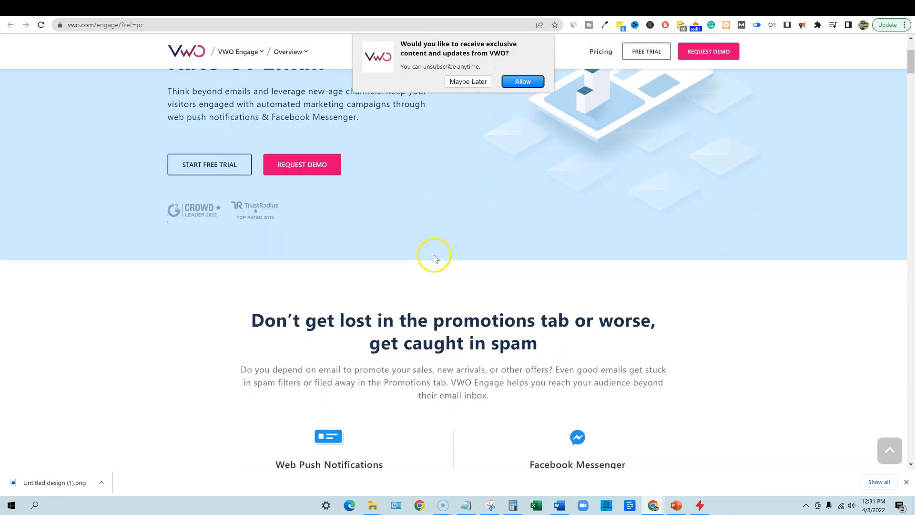
pyautogui.scroll(10, 444, 257)
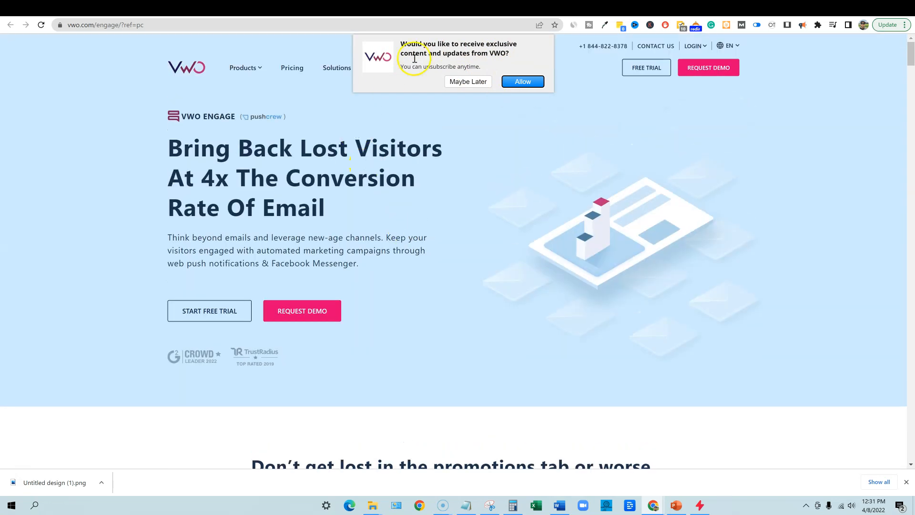
pyautogui.click(298, 71)
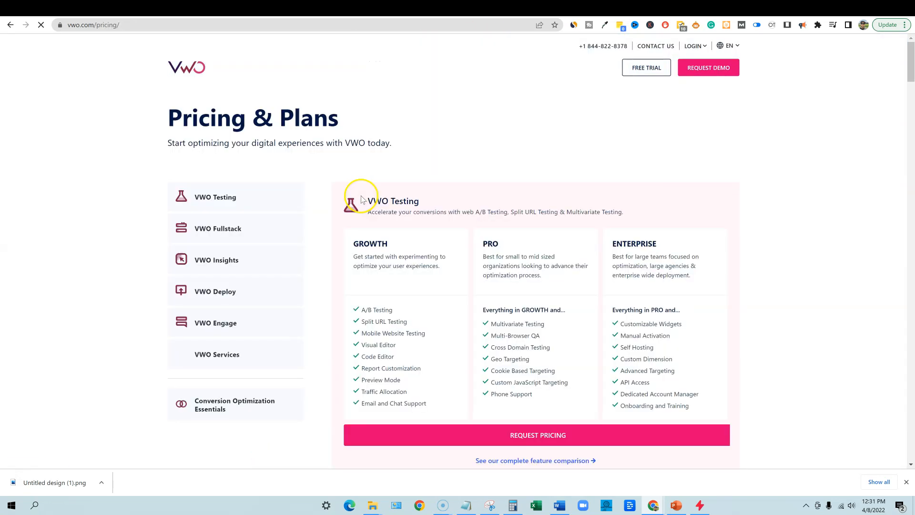
pyautogui.scroll(-5, 474, 288)
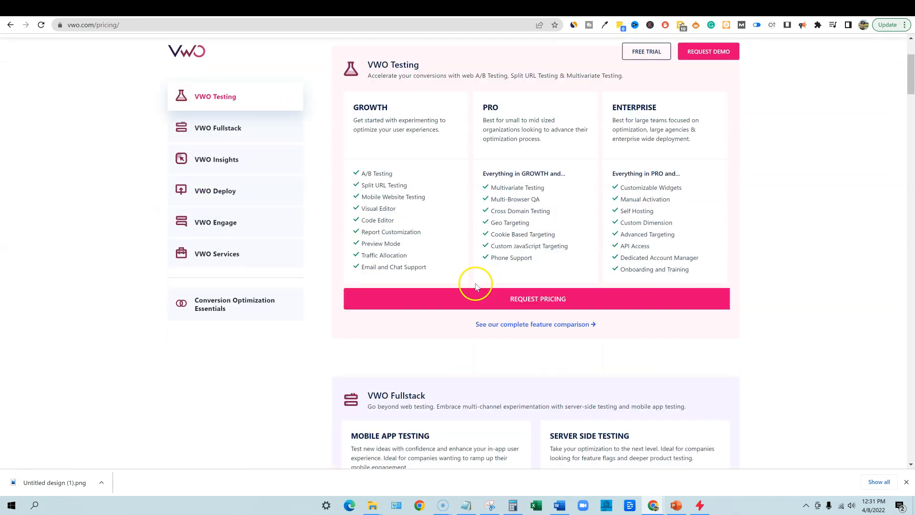
pyautogui.scroll(5, 503, 298)
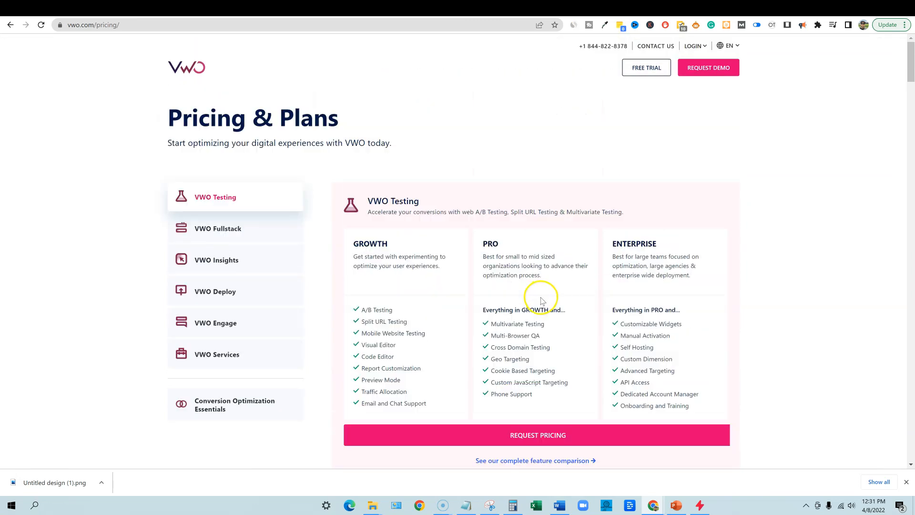
pyautogui.click(236, 229)
pyautogui.scroll(5, 539, 280)
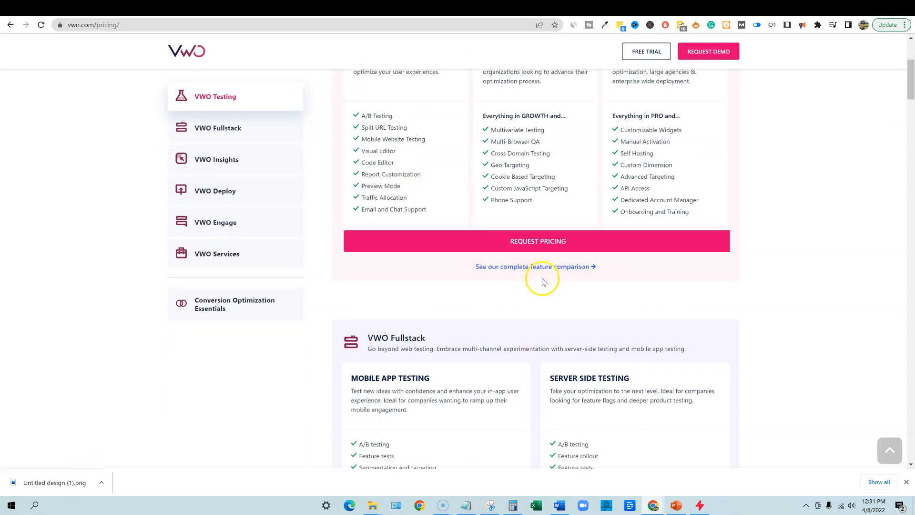
# Review the rest of VWO's pricing page, covering the Fullstack, Insights, Deploy, Engage, Services and combined Testing + Insights + Deploy plans
pyautogui.scroll(-12, 282, 311)
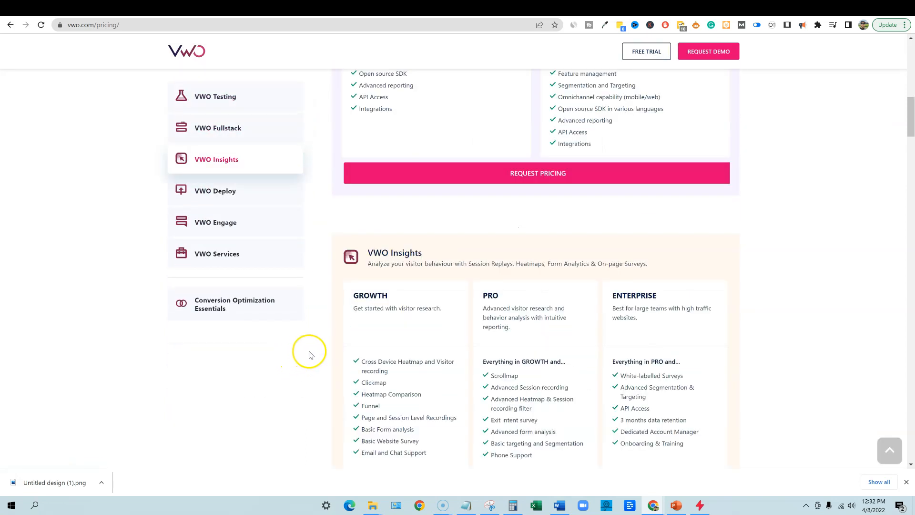
pyautogui.scroll(-6, 506, 359)
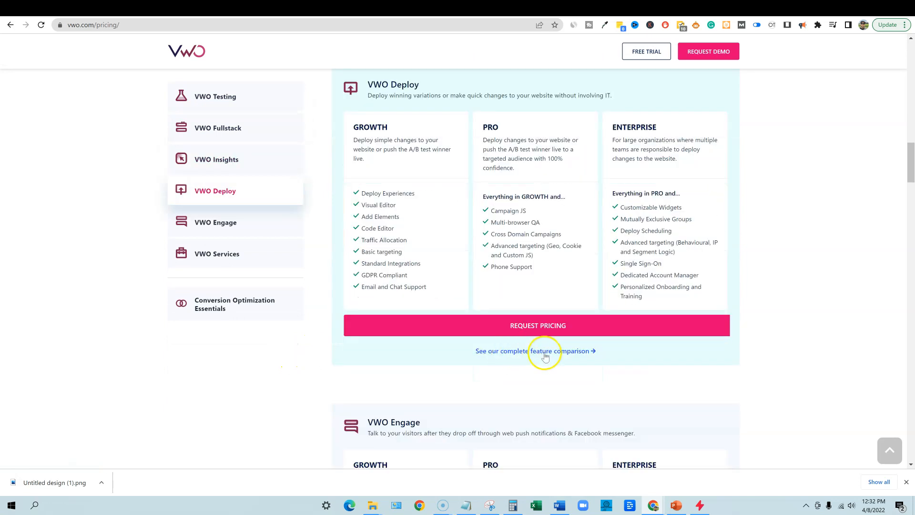
pyautogui.scroll(-6, 541, 355)
pyautogui.scroll(-7, 589, 353)
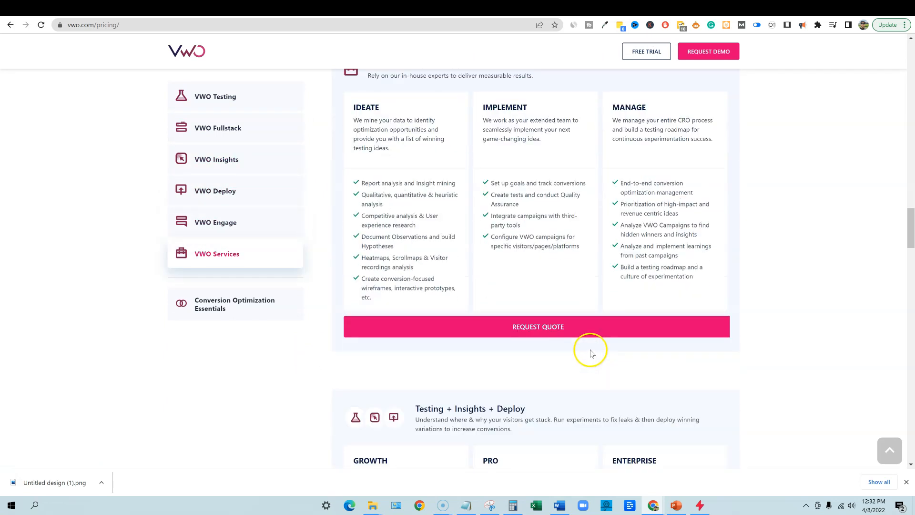
pyautogui.scroll(-3, 591, 353)
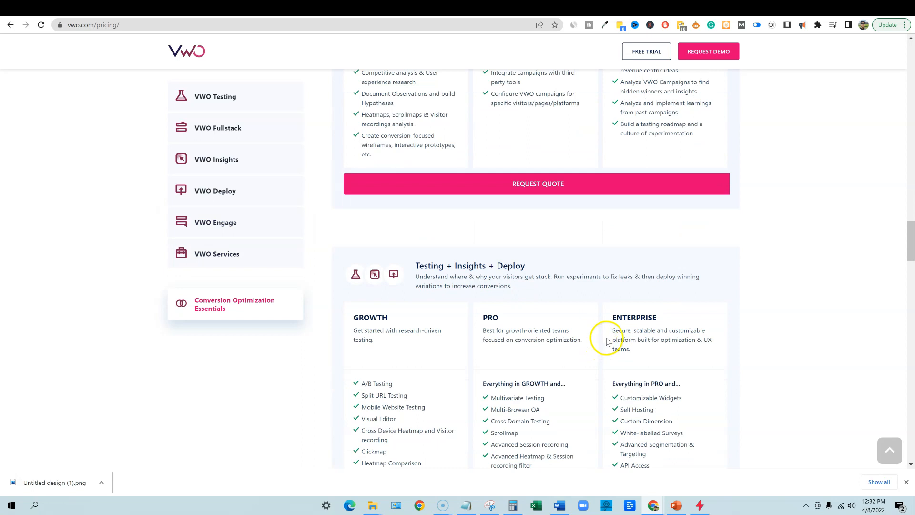
pyautogui.scroll(15, 616, 330)
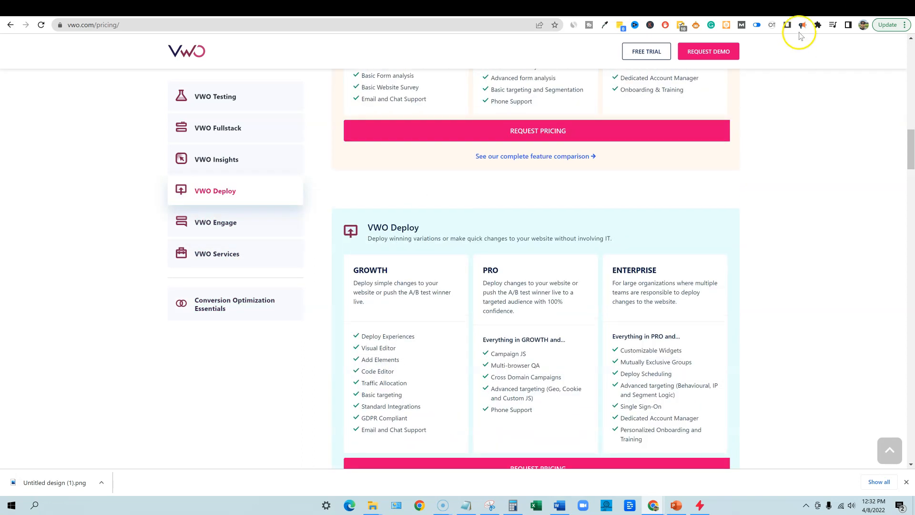
# Switch to the iZooto site, open its pricing page and dismiss the monetisation pop-up to examine the Rise, Grow and Enterprise plans
pyautogui.click(762, 10)
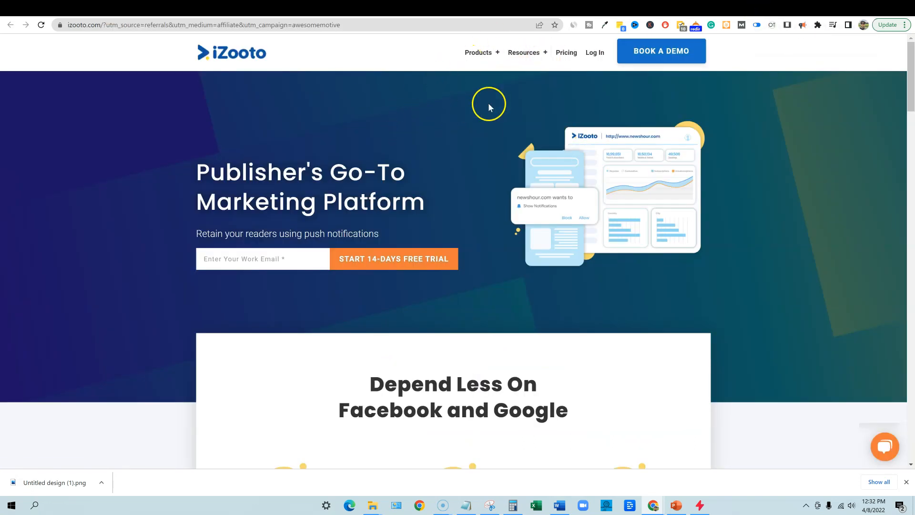
pyautogui.click(566, 52)
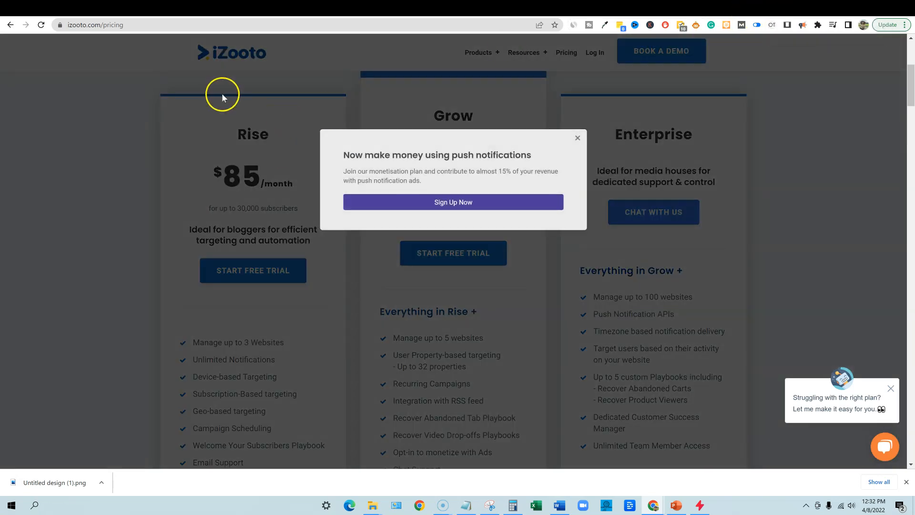
pyautogui.click(578, 137)
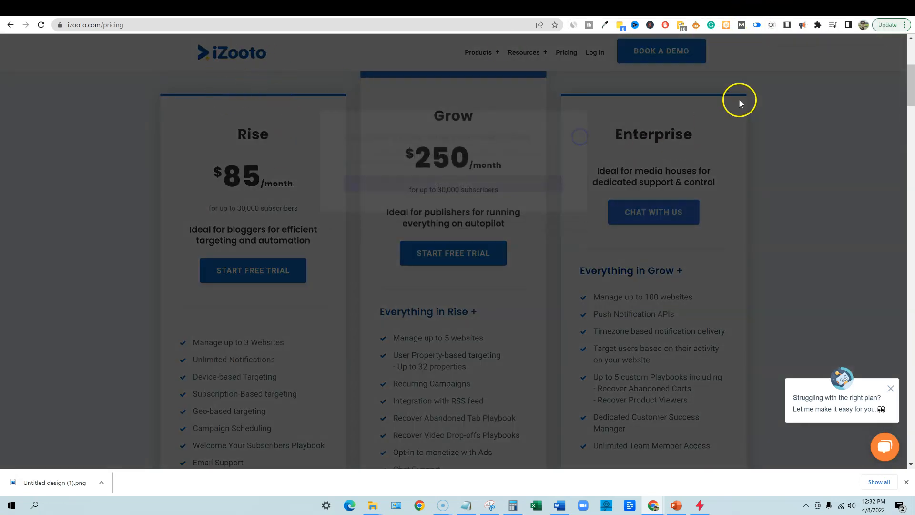
# Switch to the Webpushr site, open its pricing page and compare the Free, Individual, Startup, Growth and Enterprise plans and included features
pyautogui.click(776, 10)
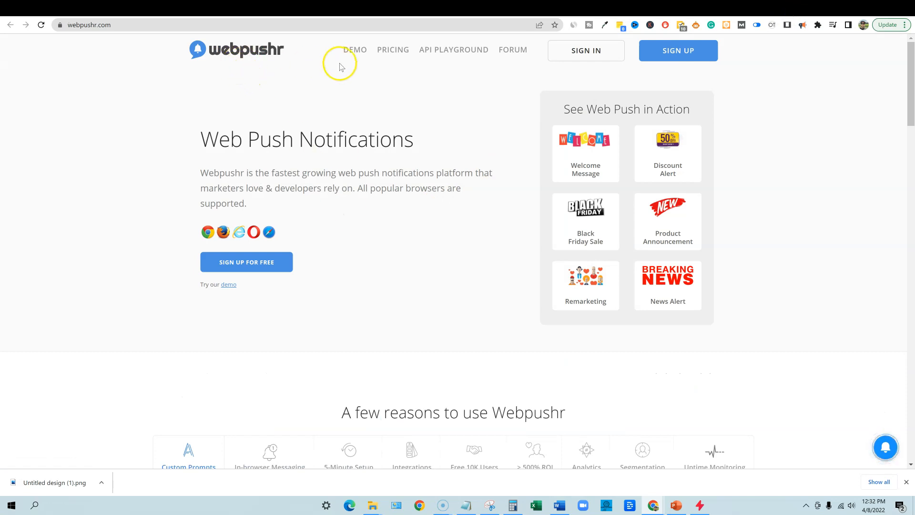
pyautogui.click(393, 49)
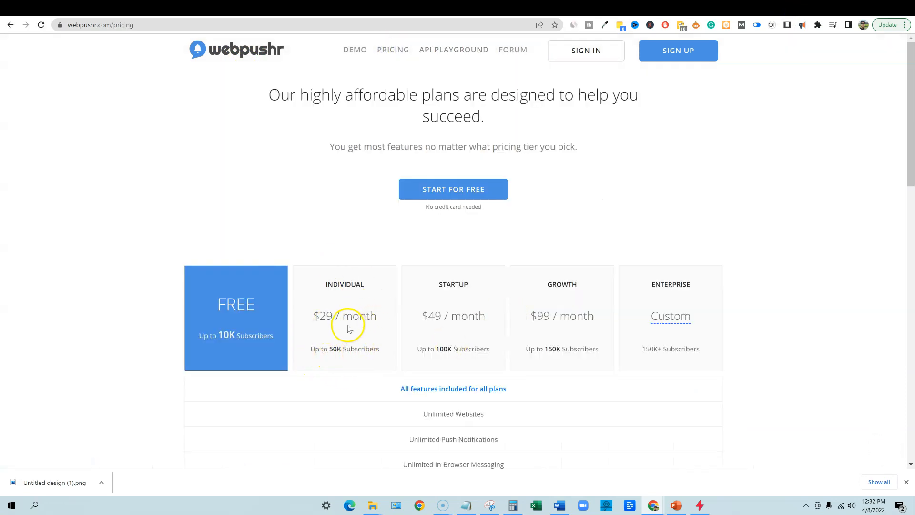
pyautogui.scroll(-5, 571, 341)
pyautogui.scroll(5, 571, 342)
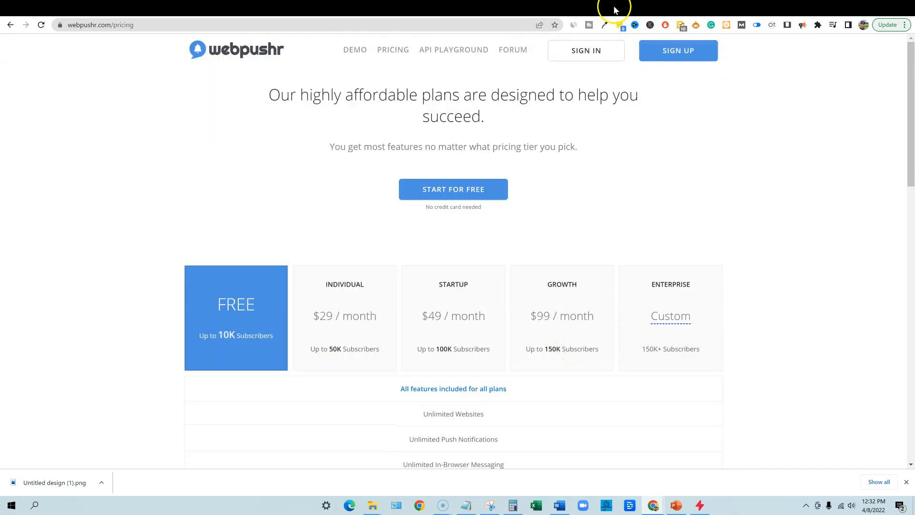
# Return to the Pushable sales page by way of the PushPRO broadcasts and funnel pages, look it over and dismiss the downloads bar
pyautogui.click(613, 8)
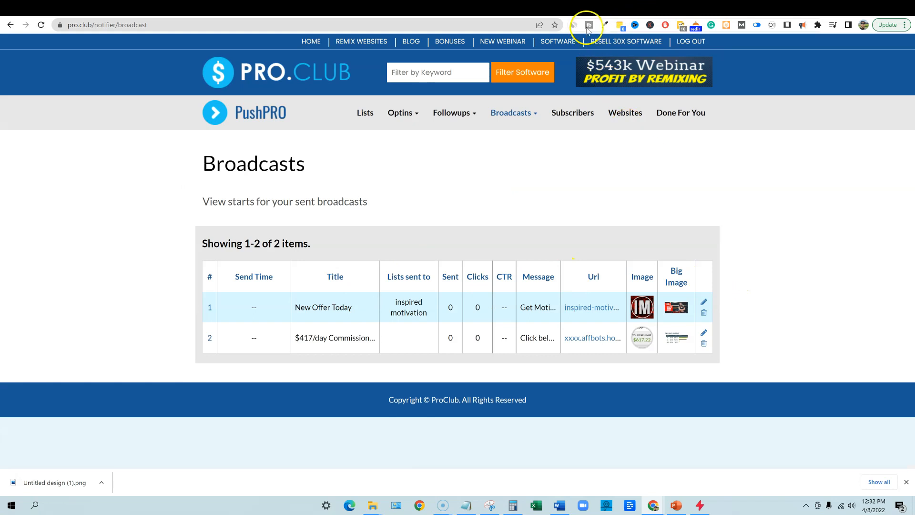
pyautogui.click(600, 11)
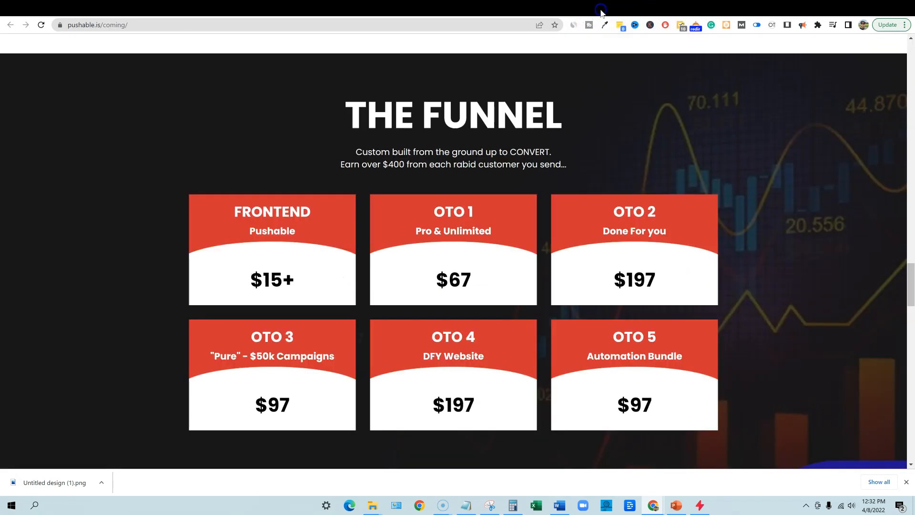
pyautogui.click(587, 9)
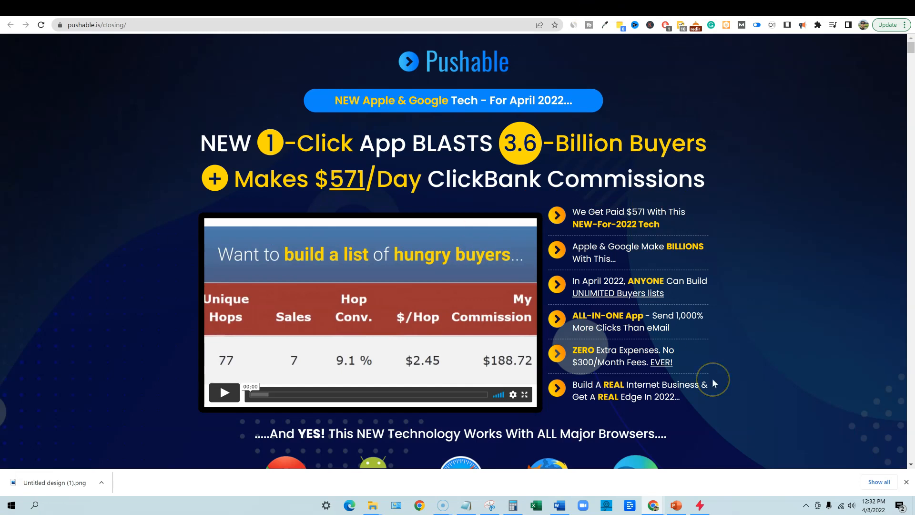
pyautogui.scroll(-3, 585, 314)
pyautogui.scroll(3, 577, 315)
pyautogui.click(905, 482)
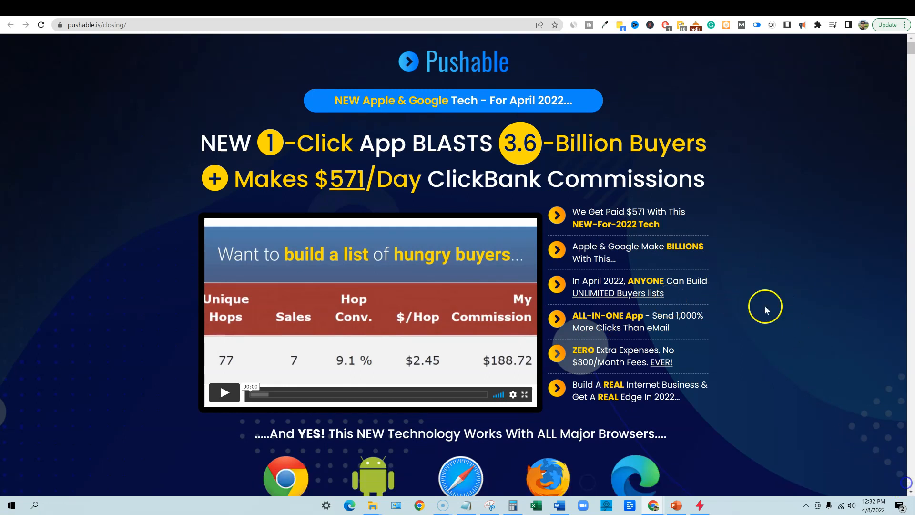